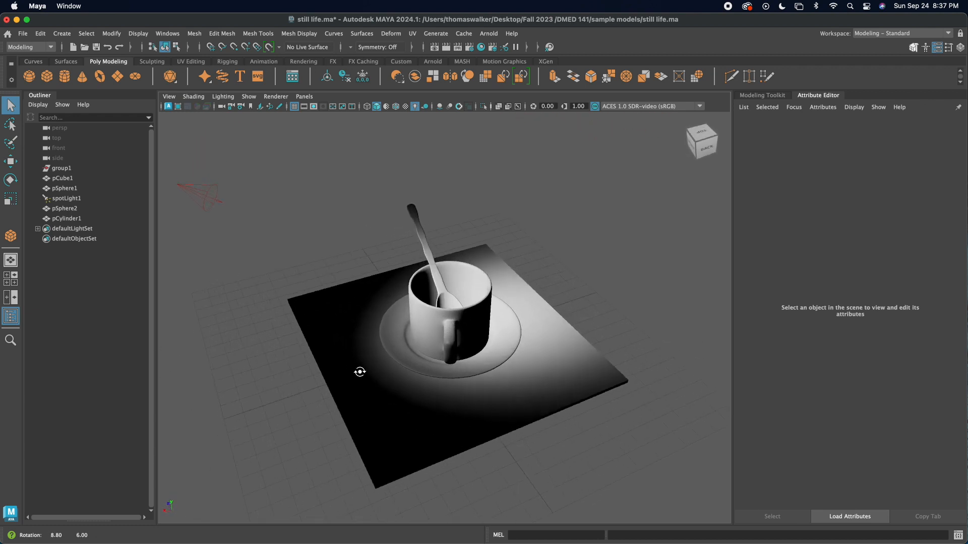
Step: Inspect the board, sphere and spotlight objects one by one and view the still life from several angles
left_click_drag(418, 356, 458, 357, "alt")
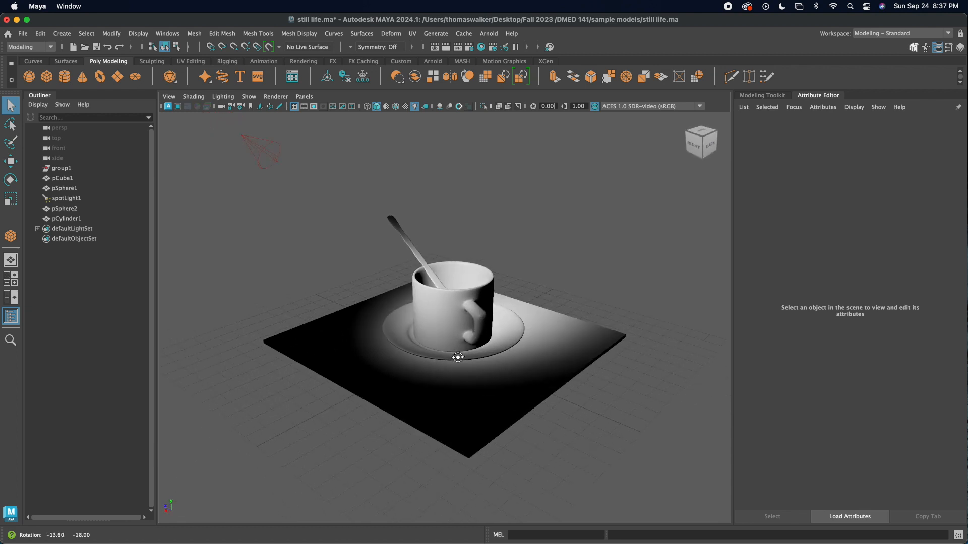
left_click(61, 178)
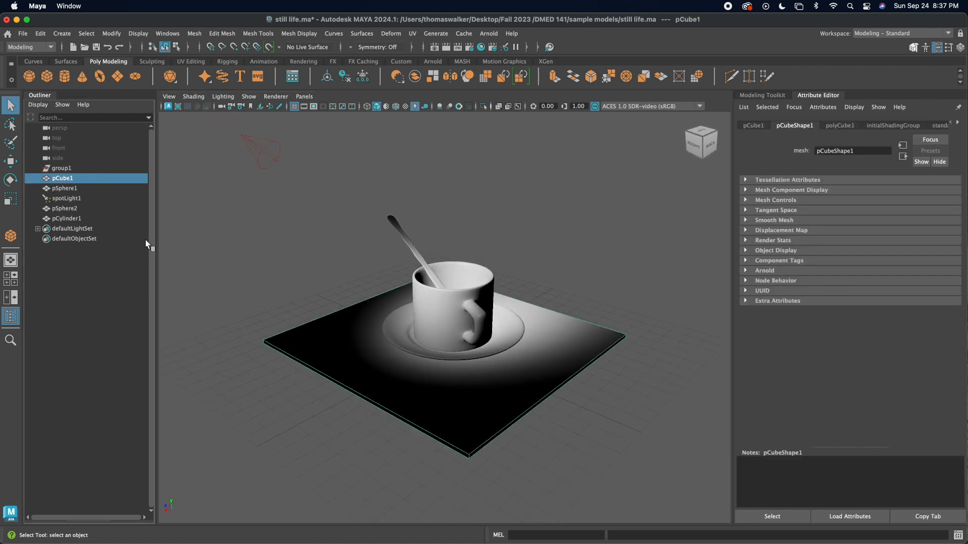
left_click(74, 189)
left_click(71, 198)
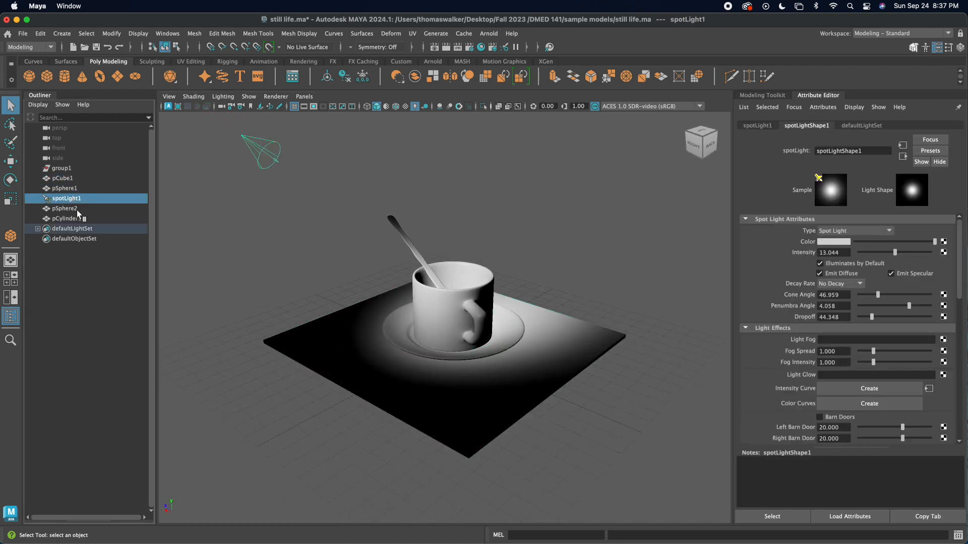
left_click(63, 179)
left_click_drag(61, 170, 57, 172)
left_click_drag(83, 216, 456, 397)
mouse_move(521, 380)
left_mouse_down("alt")
mouse_move(468, 378)
mouse_move(488, 389)
mouse_move(504, 382)
left_mouse_up("alt")
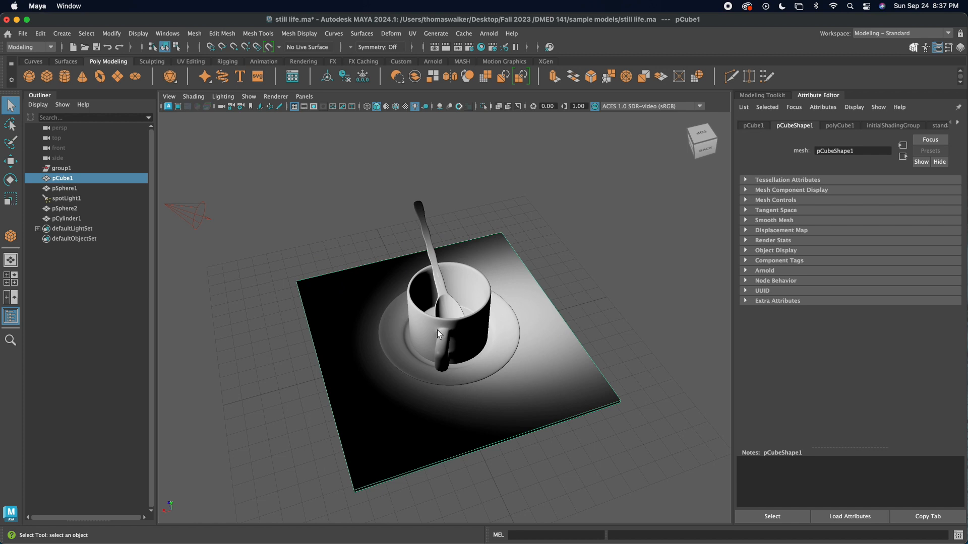
scroll(437, 330, "up", 2)
Step: Select the cup and review the rendering tools and the available light types
left_click(401, 313)
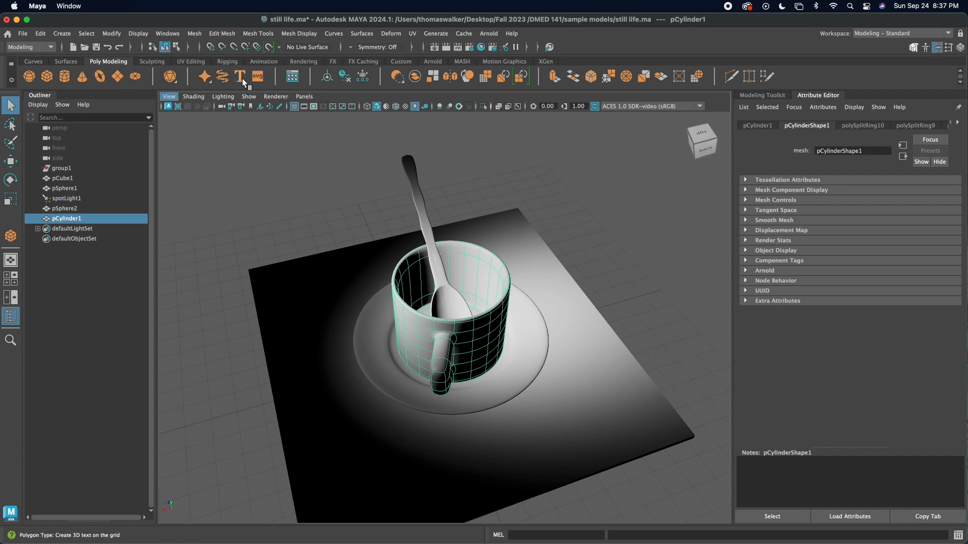
left_click(304, 63)
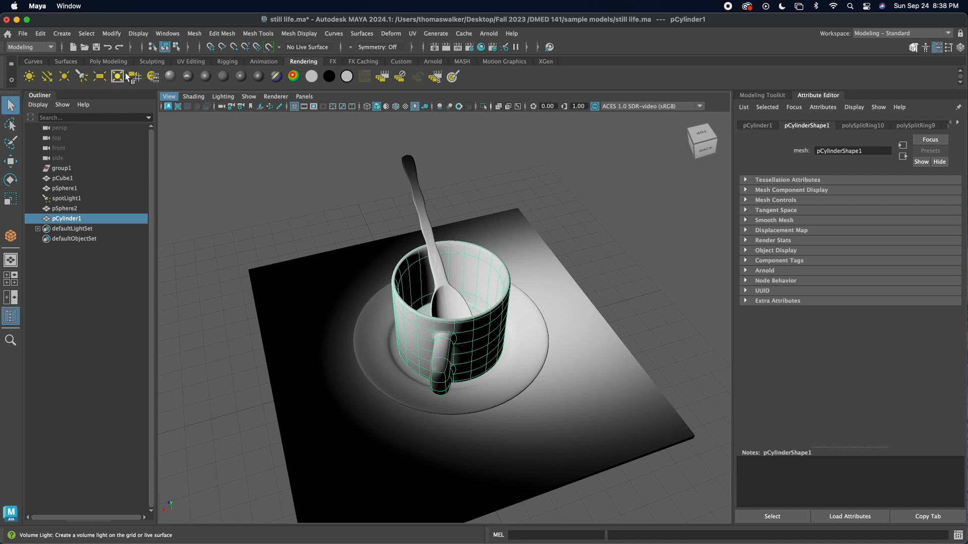
left_click(65, 35)
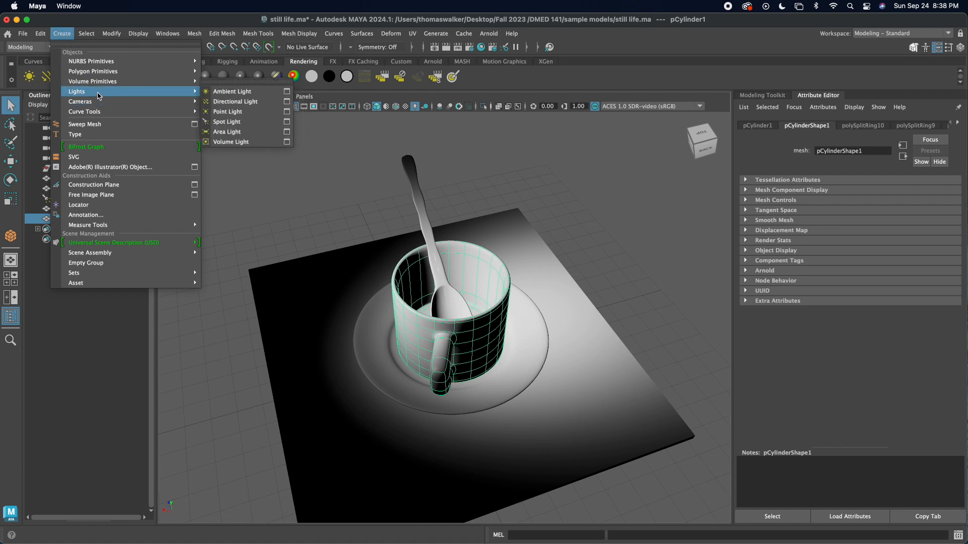
left_click(263, 178)
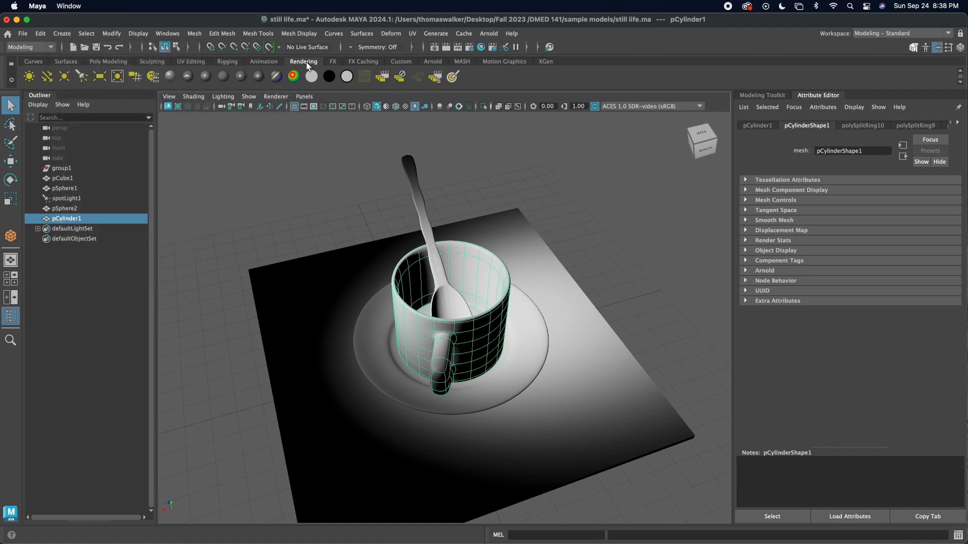
Step: Open the Assign New Material window for the cup and place it clear of the model
left_click_drag(456, 331, 443, 339, "alt")
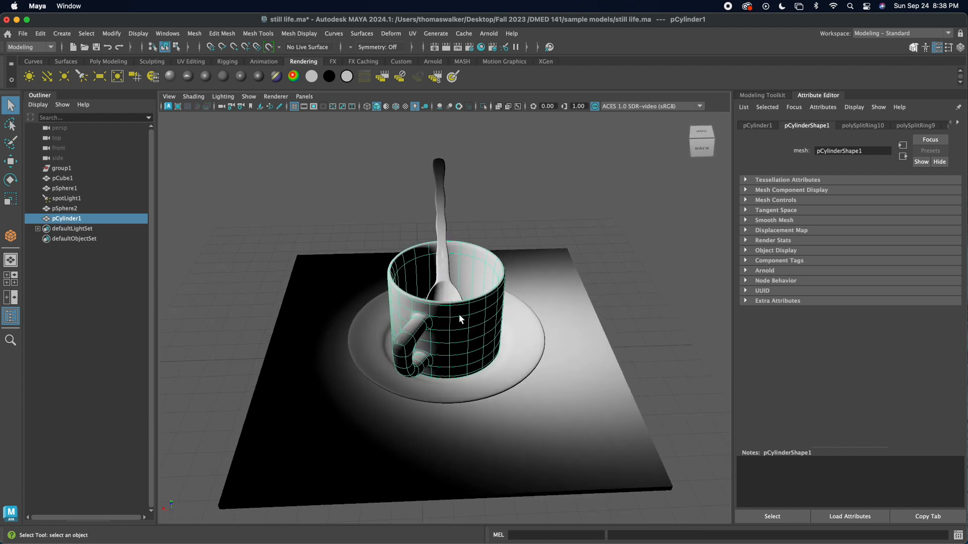
right_click_drag(443, 313, 446, 502)
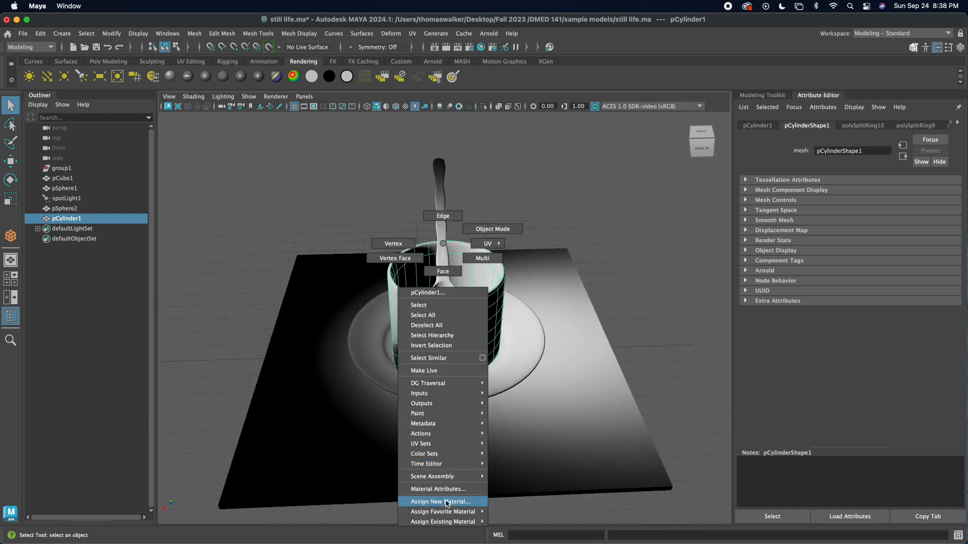
mouse_move(446, 502)
right_mouse_down()
mouse_move(452, 308)
mouse_move(447, 432)
mouse_move(494, 309)
mouse_move(439, 454)
mouse_move(440, 503)
right_mouse_up()
left_click_drag(377, 171, 184, 77)
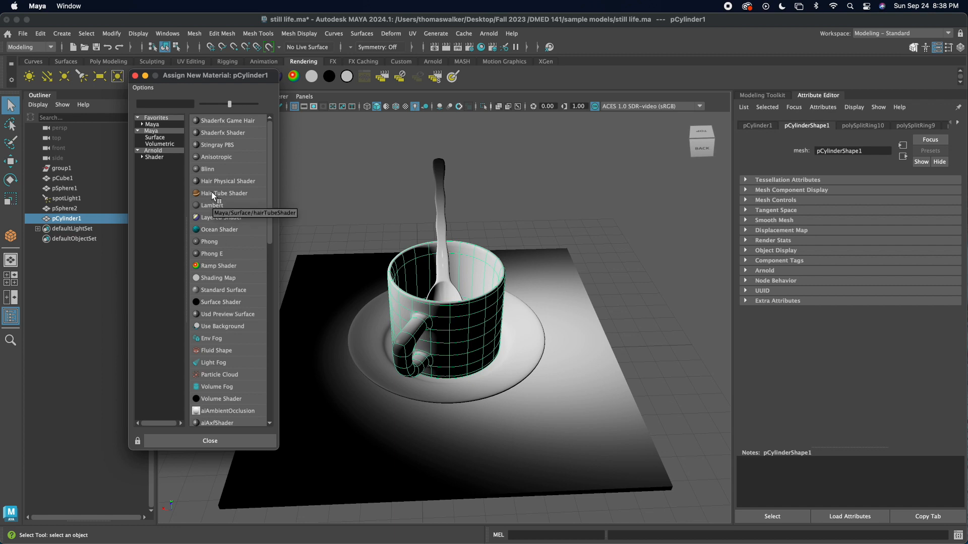
Step: Compare Maya's surface materials with the Arnold shaders in the list of new materials
left_click(150, 137)
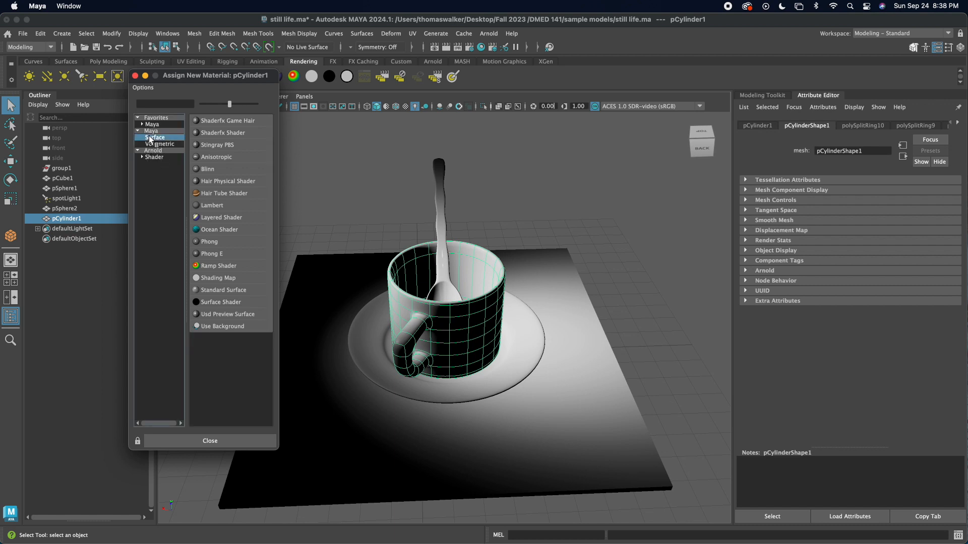
left_click(163, 157)
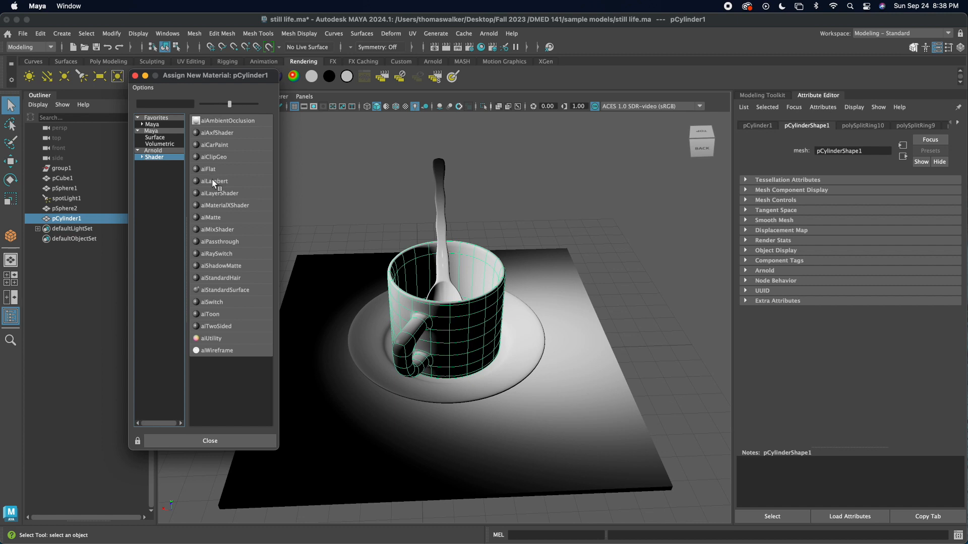
left_click(157, 138)
left_click(154, 157)
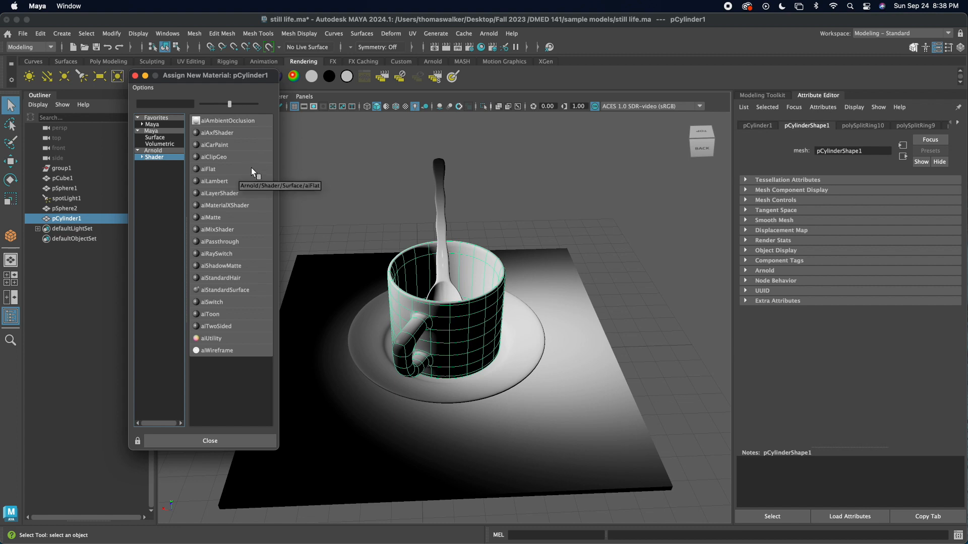
left_click(156, 138)
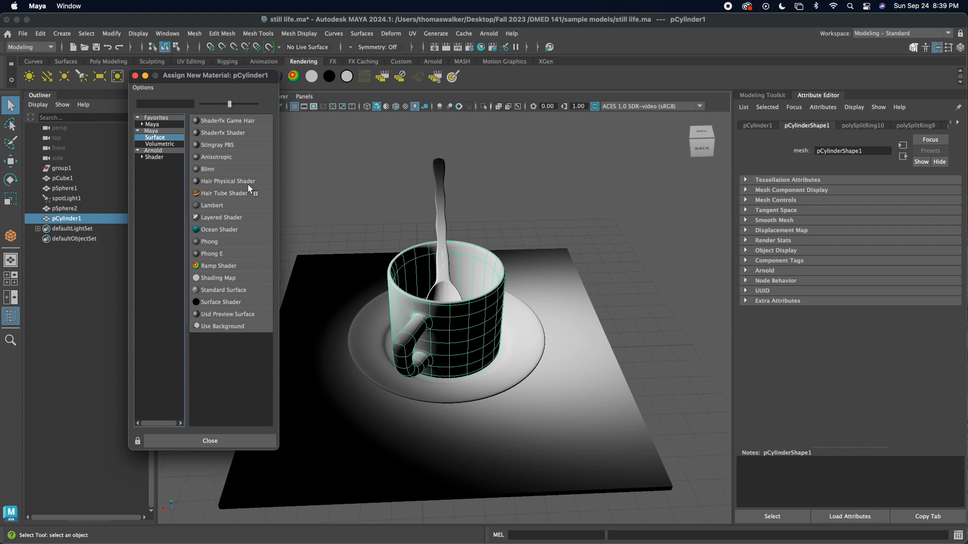
left_click_drag(271, 90, 258, 89)
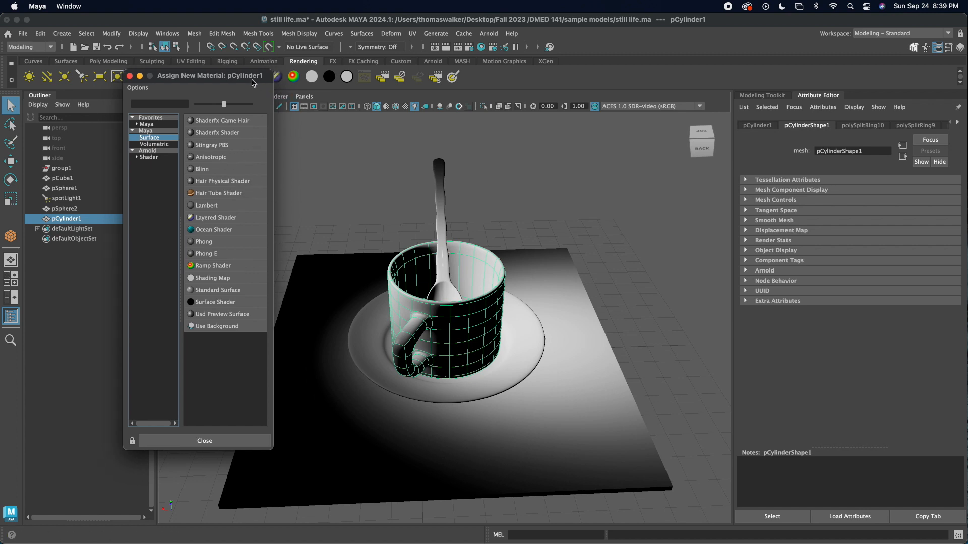
Step: Reselect the cup and assign it a new Anisotropic material from Maya's surface materials
left_click(506, 196)
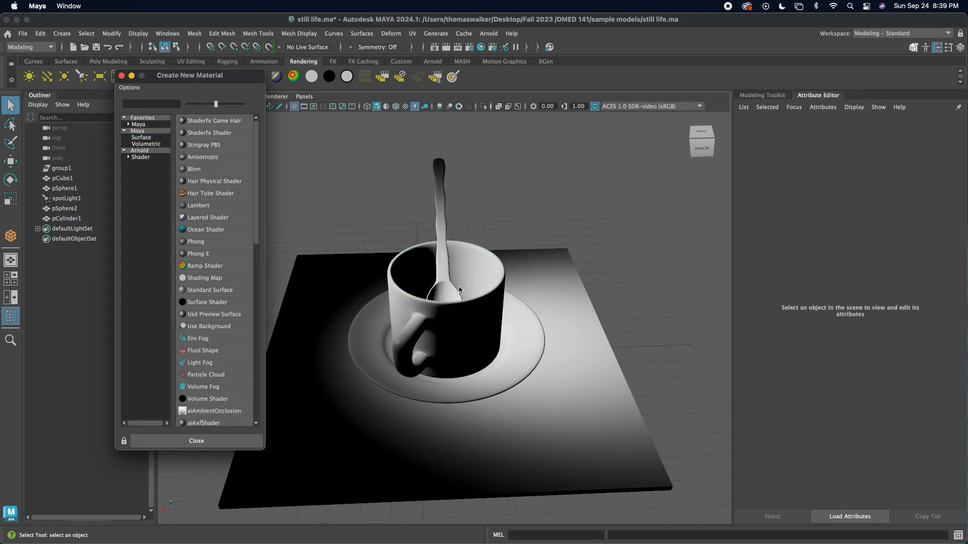
left_click(470, 313)
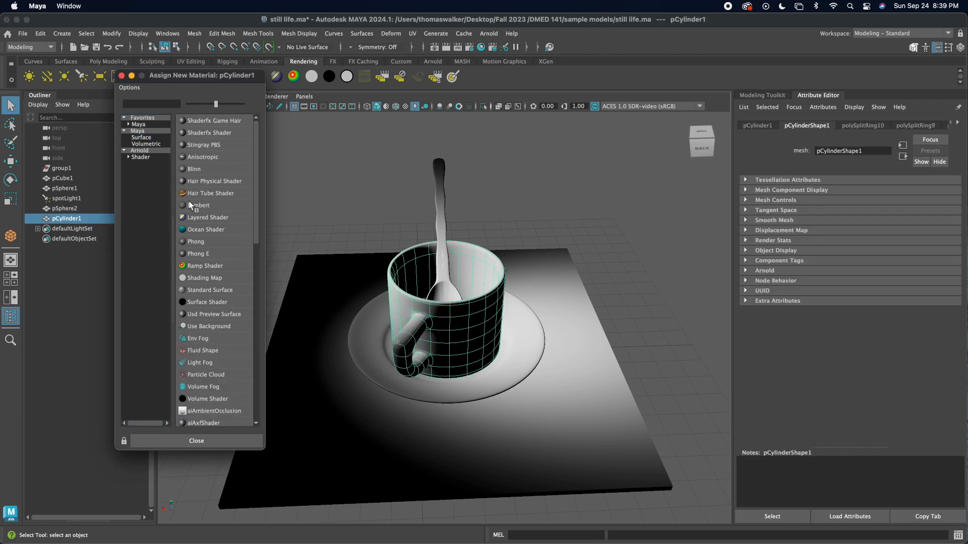
left_click(143, 138)
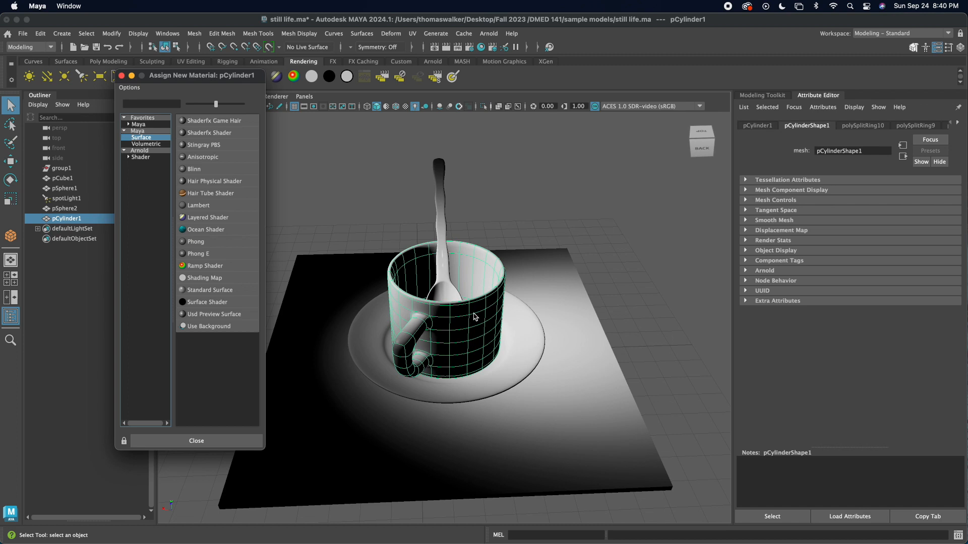
left_click(192, 158)
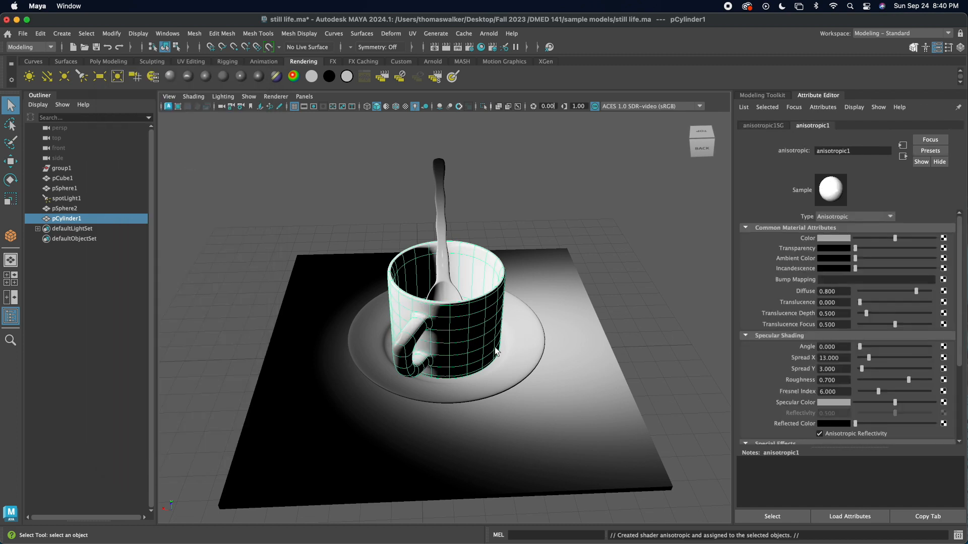
Step: Set the color of the cup's anisotropic material to dark blue using the swatch in the color history
mouse_move(435, 339)
left_mouse_down("alt")
mouse_move(453, 340)
mouse_move(439, 353)
left_mouse_up("alt")
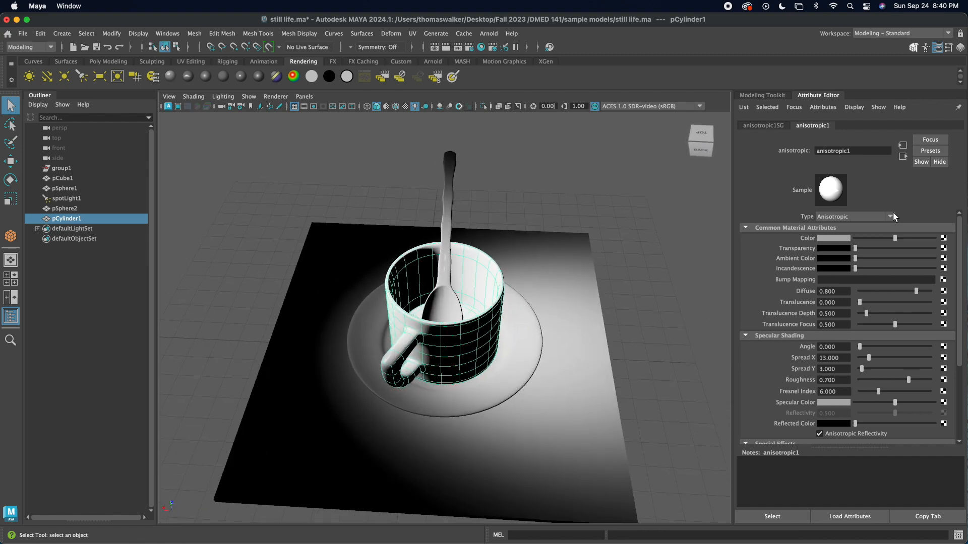
left_click_drag(464, 384, 524, 367, "alt")
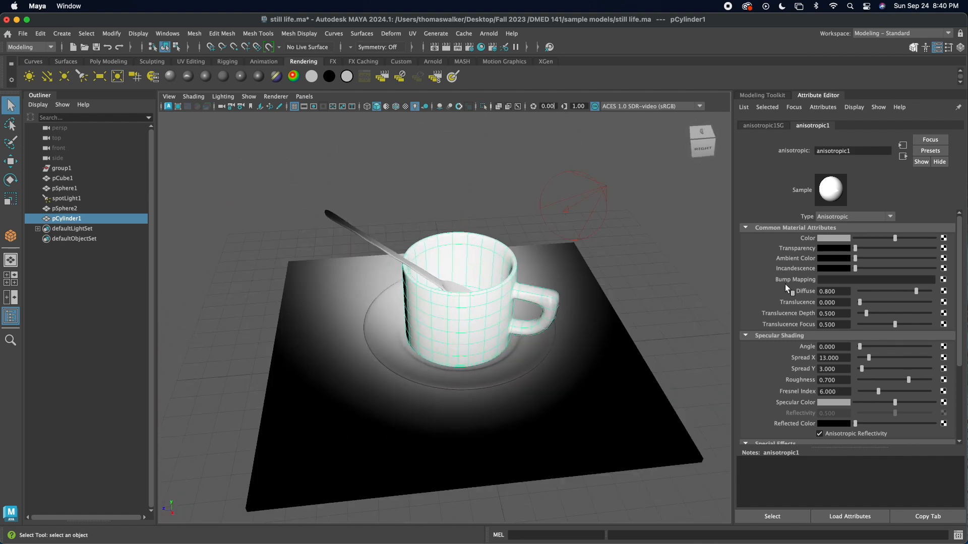
left_click(832, 239)
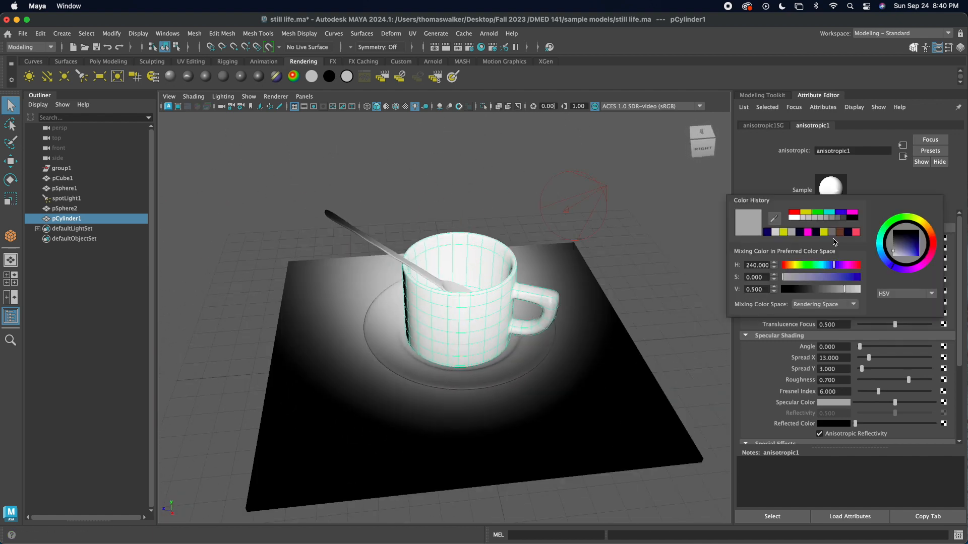
left_click(766, 232)
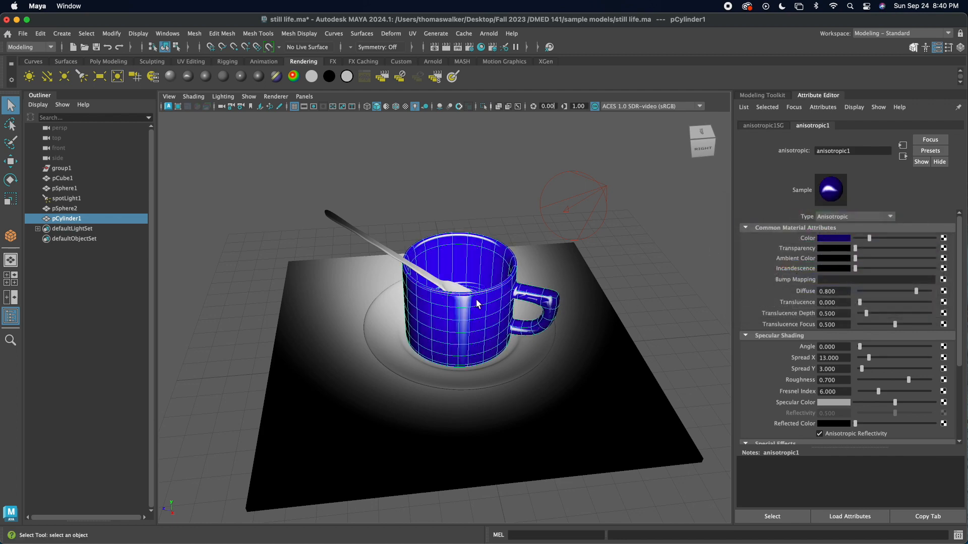
Step: Adjust the cup material's specular shading to Spread X 9.511, Spread Y 2.272, Roughness 0.519 and Fresnel Index 3.794
left_click_drag(554, 252, 468, 251, "alt")
mouse_move(854, 251)
left_mouse_down()
mouse_move(871, 251)
mouse_move(839, 251)
left_mouse_up()
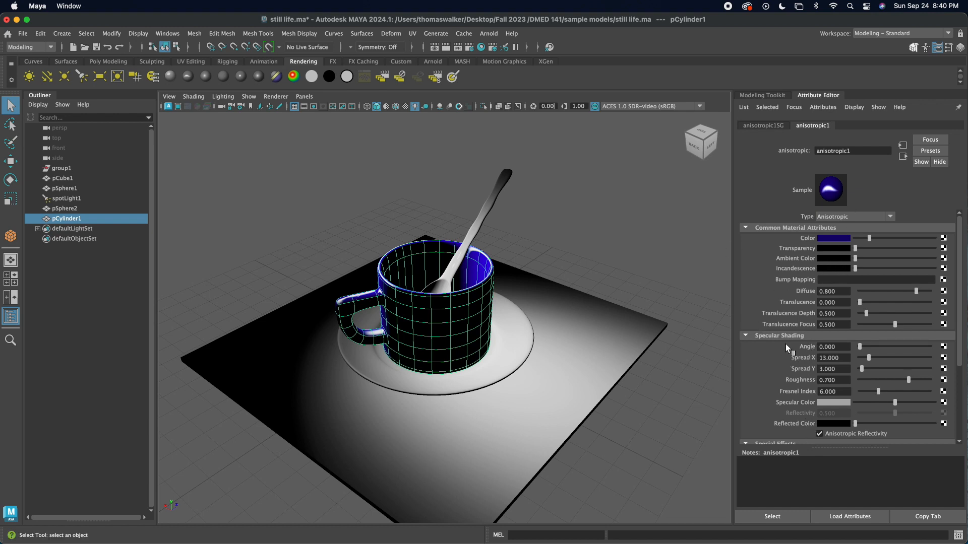
left_click_drag(521, 325, 591, 321, "alt")
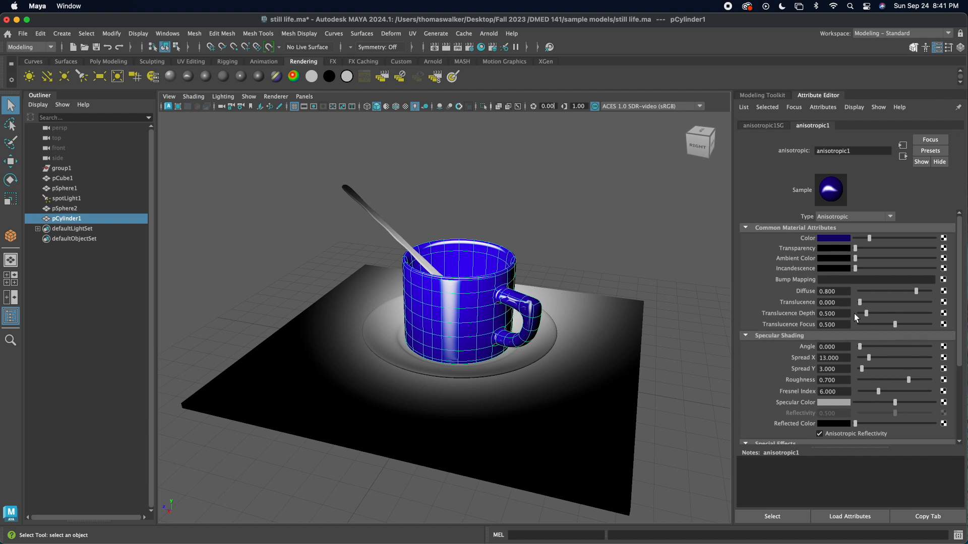
mouse_move(859, 346)
left_mouse_down()
mouse_move(888, 358)
mouse_move(859, 367)
mouse_move(895, 382)
left_mouse_up()
scroll(838, 321, "down", 3)
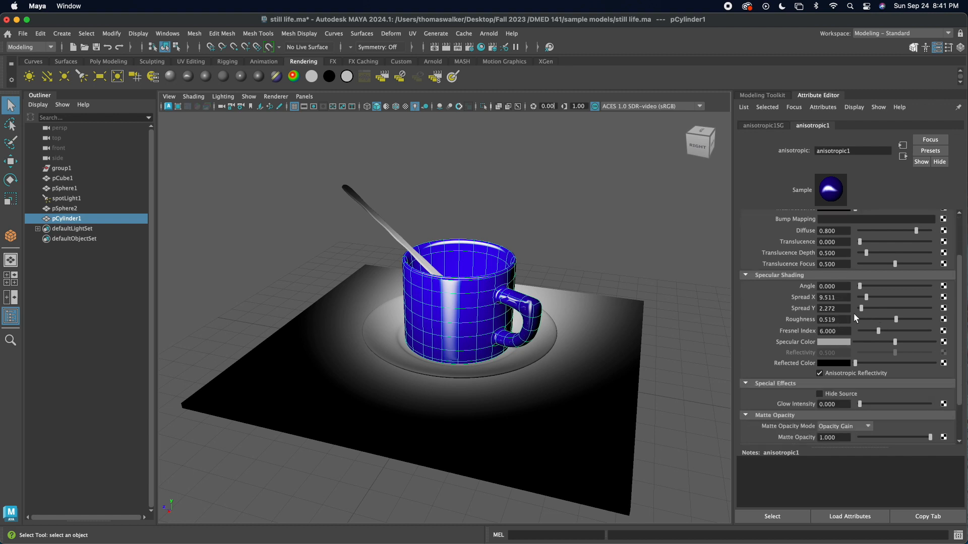
mouse_move(877, 331)
left_mouse_down()
mouse_move(889, 332)
mouse_move(869, 331)
left_mouse_up()
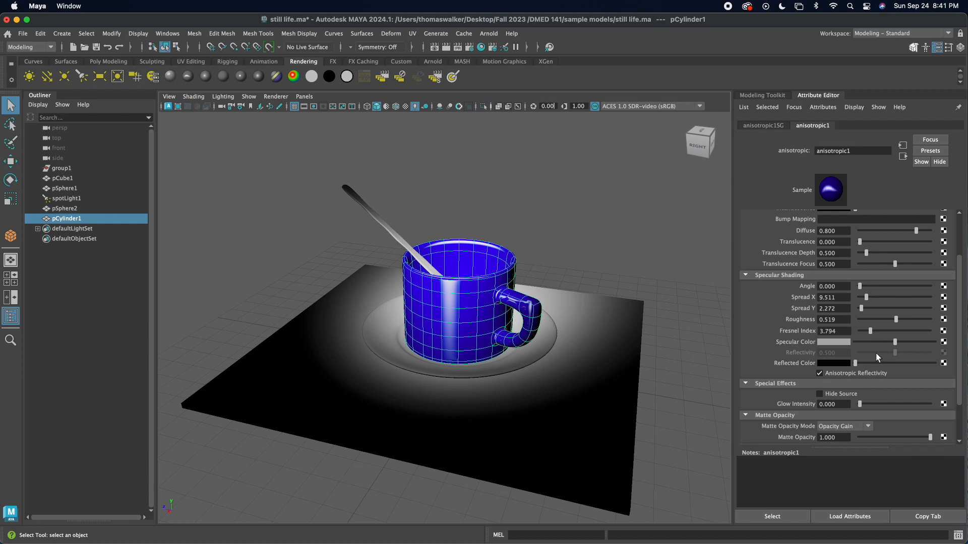
Step: Try yellow as the specular color of the cup's anisotropic material
scroll(805, 345, "down", 3)
scroll(810, 300, "up", 3)
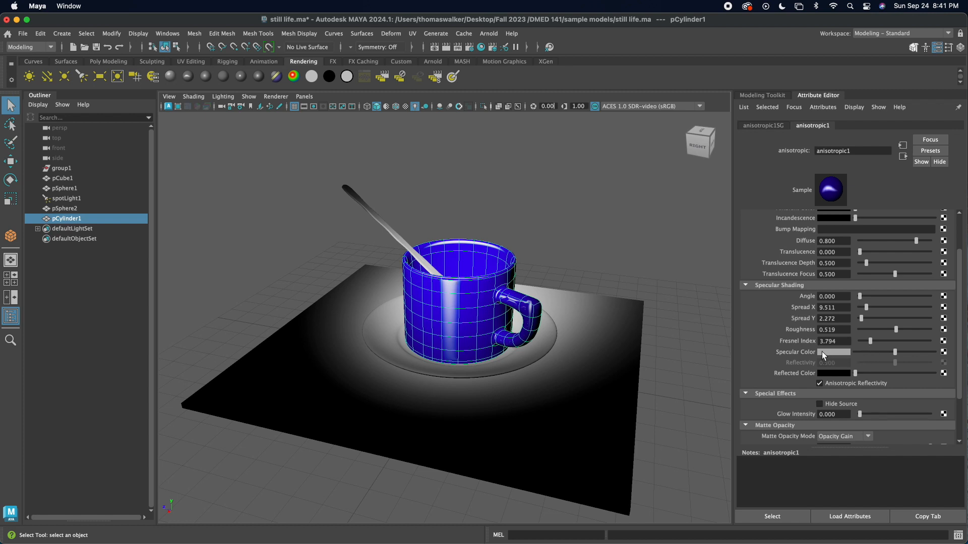
left_click(836, 353)
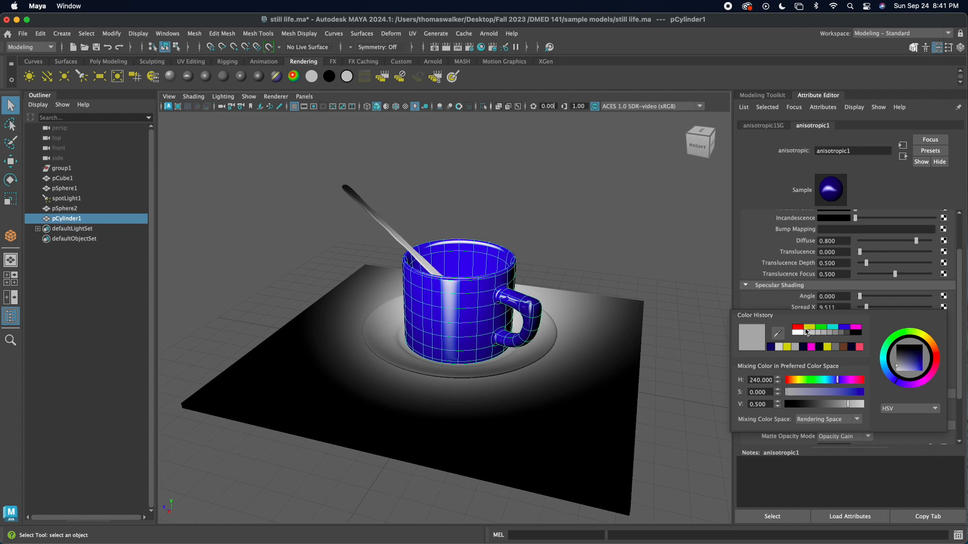
left_click(809, 328)
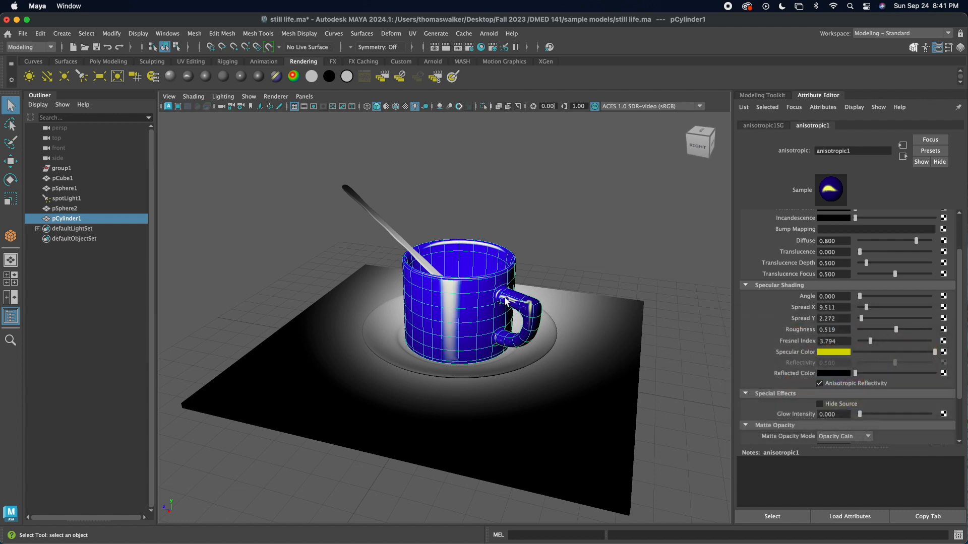
Step: Set the cup material's specular color to red and darken it slightly
left_click(849, 353)
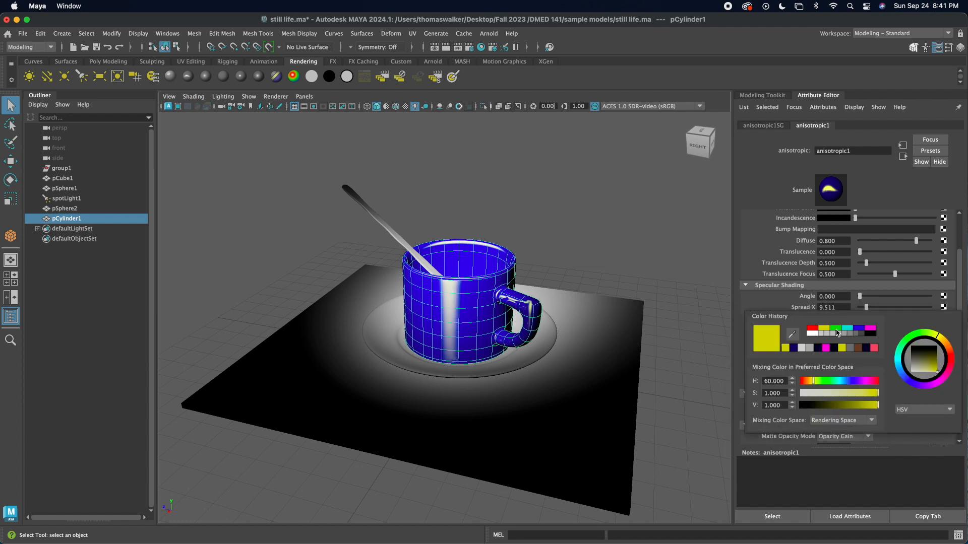
left_click(813, 330)
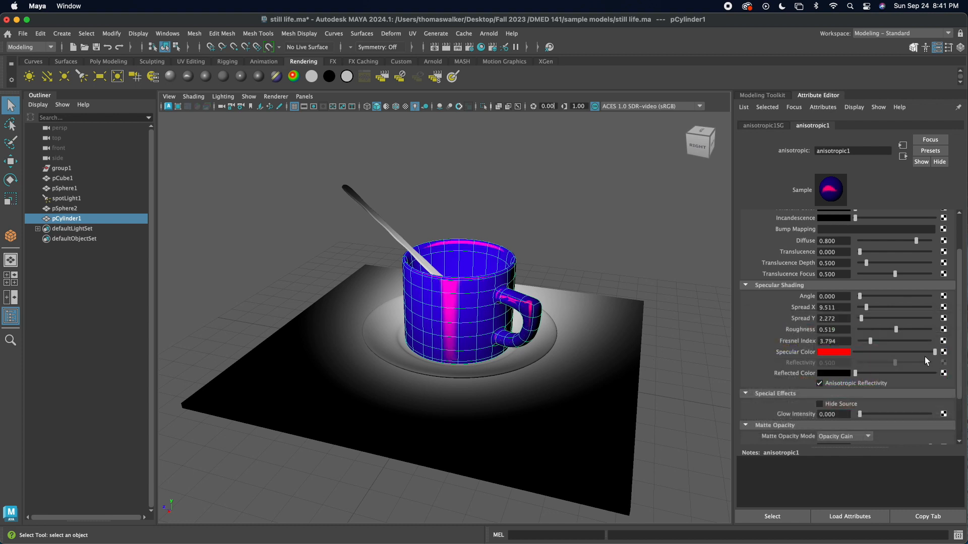
left_click_drag(935, 352, 906, 351)
scroll(812, 340, "down", 3)
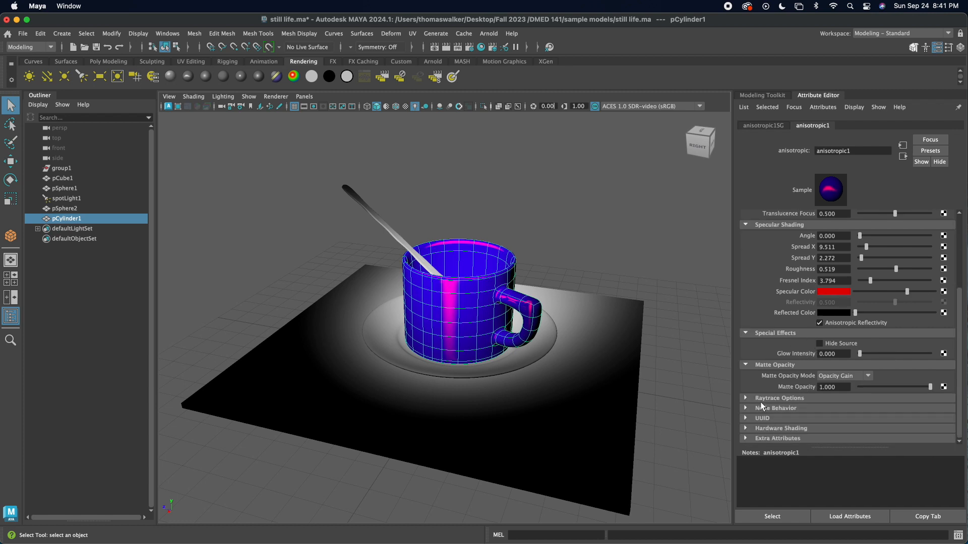
scroll(788, 346, "up", 5)
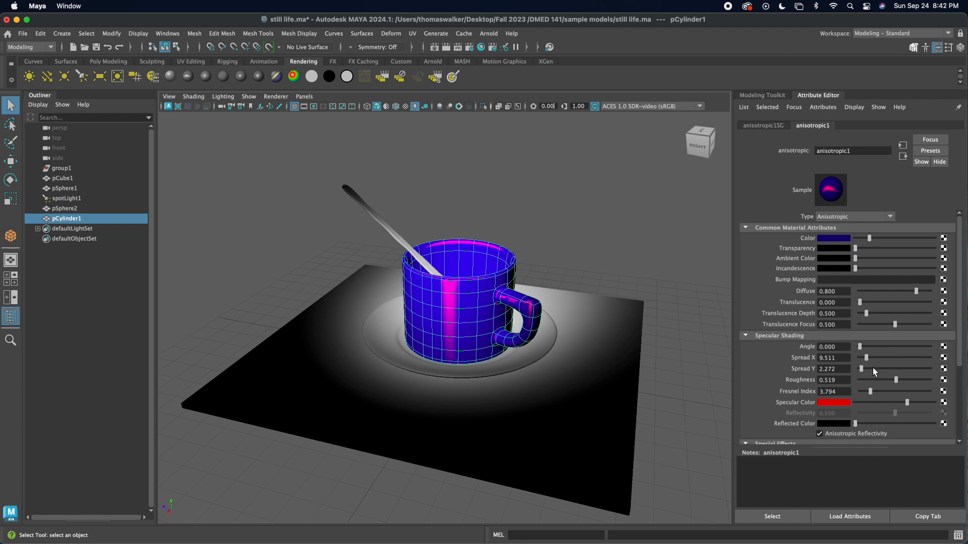
Step: Undo the cup material's latest angle, specular and color edits back through the assignment of its anisotropic material
mouse_move(860, 346)
left_mouse_down()
mouse_move(878, 347)
mouse_move(862, 347)
left_mouse_up()
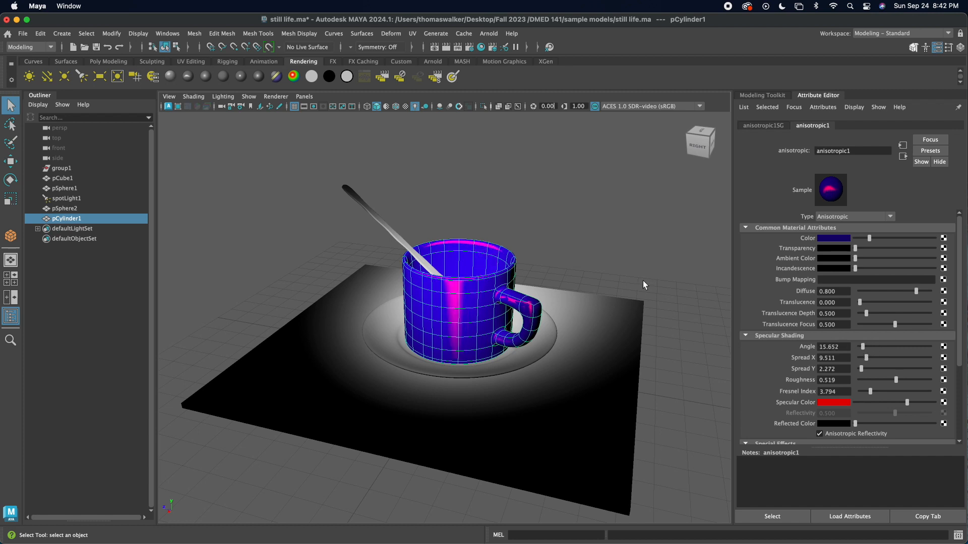
key("super+z")
key("super+z")
key("super+z")
key("super+z")
key("super+z")
key("super+z")
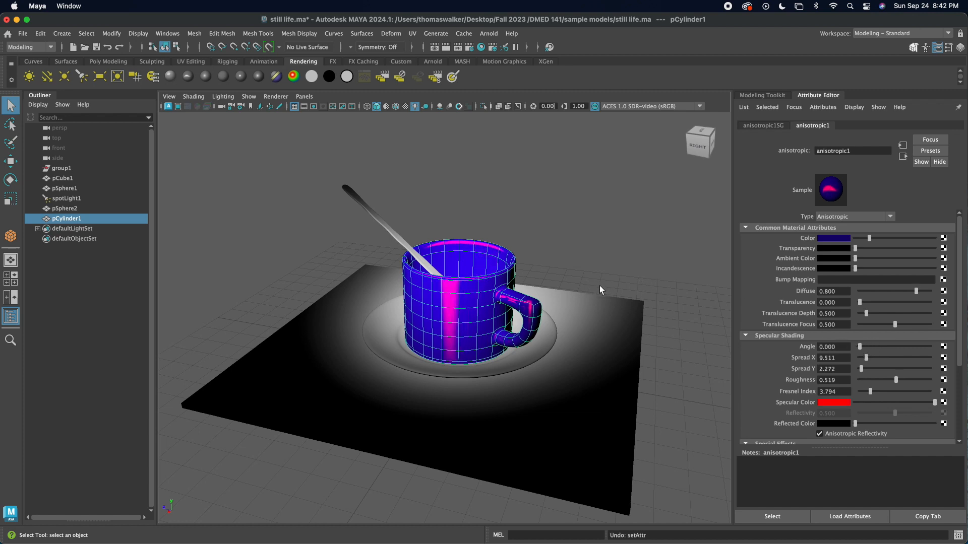
key("super+z")
key("super+z")
key("super+z")
key("super+z")
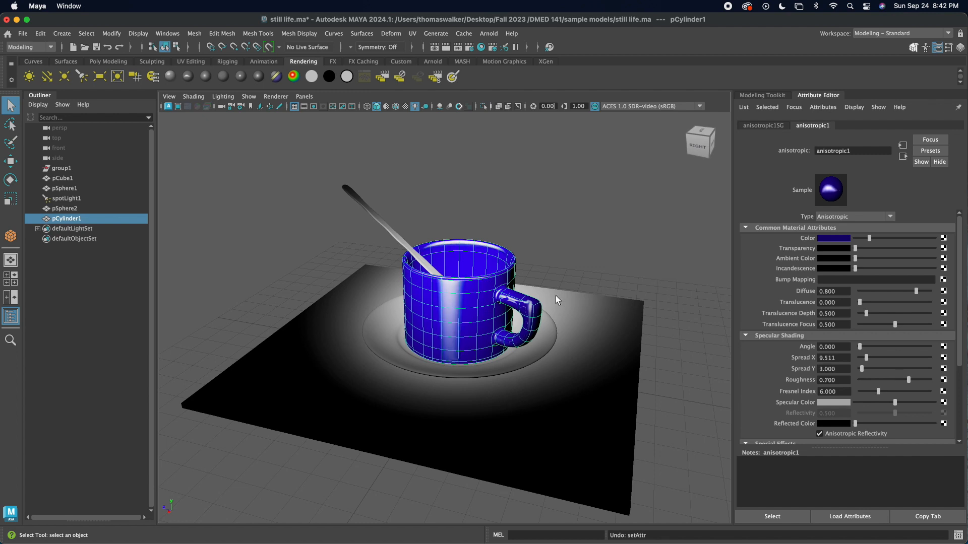
key("super+z")
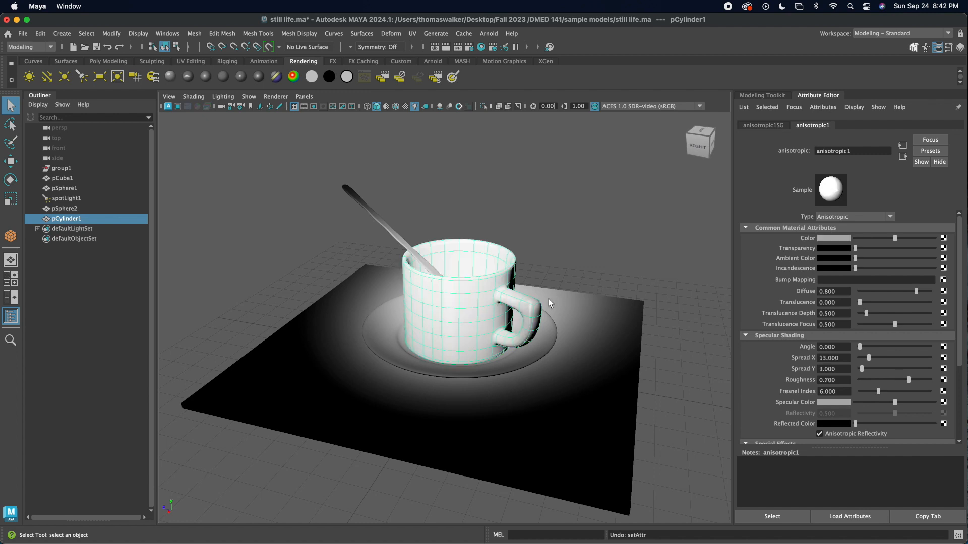
key("super+z")
Step: Try a new Blinn material on the cup with its Eccentricity lowered to about 0.174
right_click(457, 244)
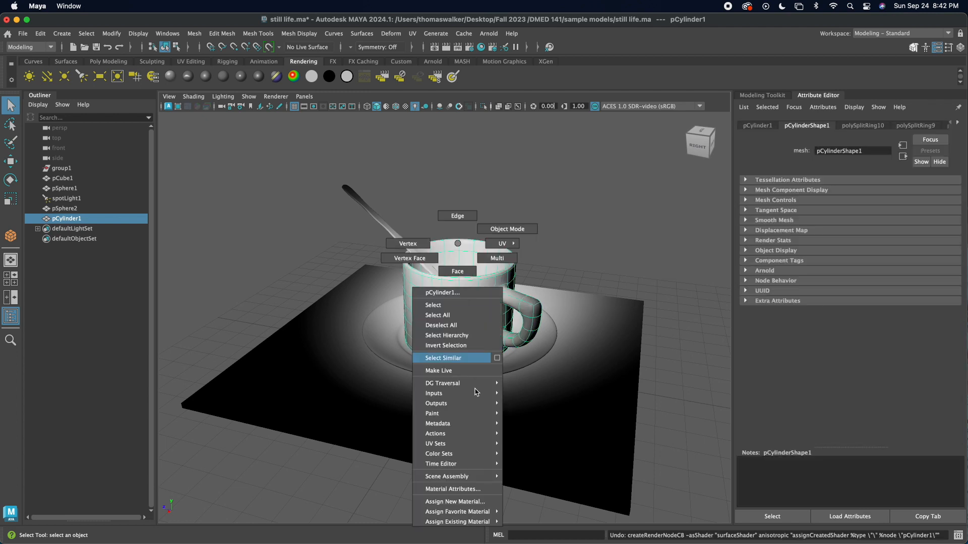
left_click(476, 502)
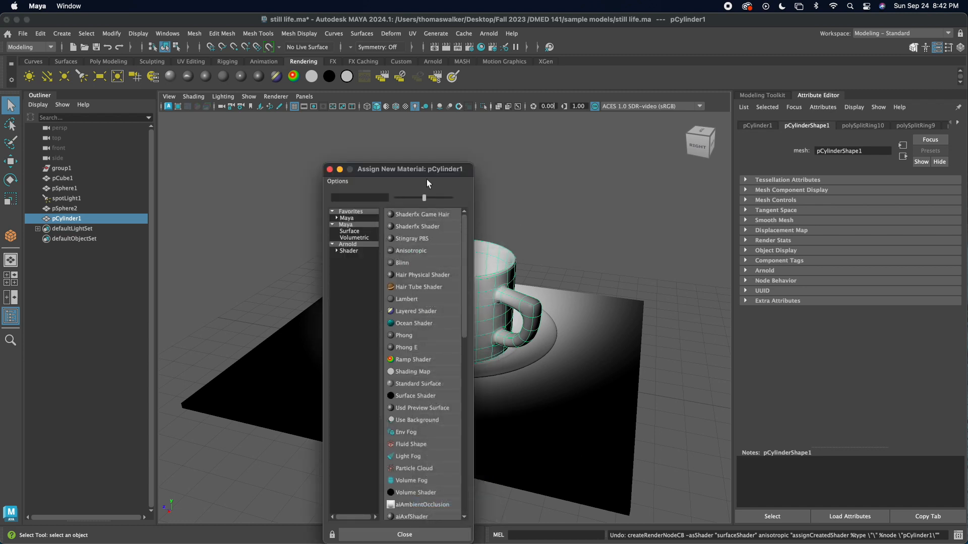
left_click(401, 263)
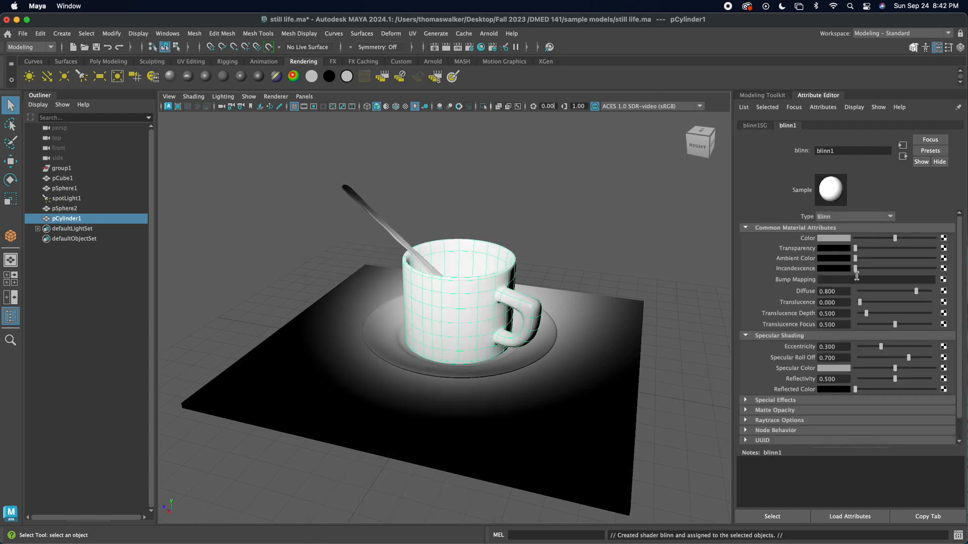
scroll(826, 314, "down", 2)
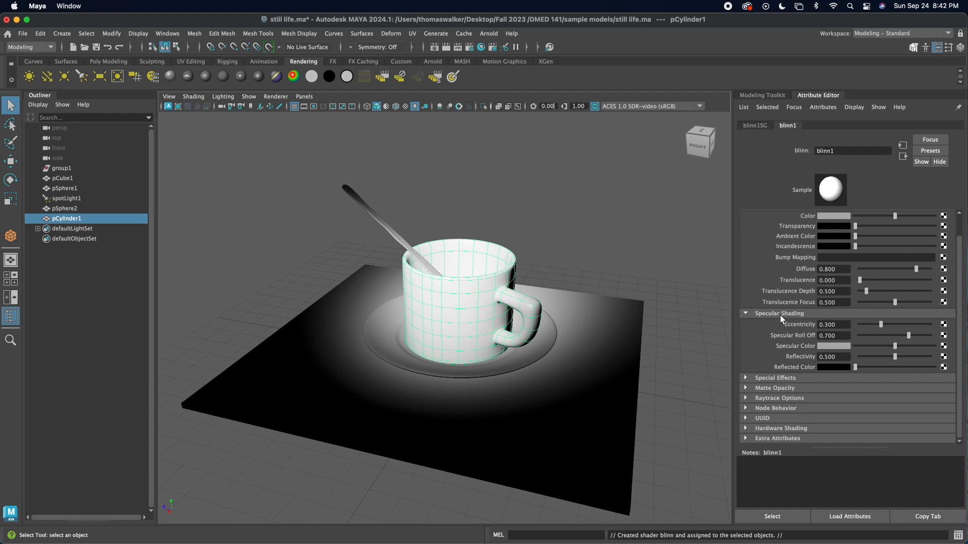
scroll(827, 293, "up", 2)
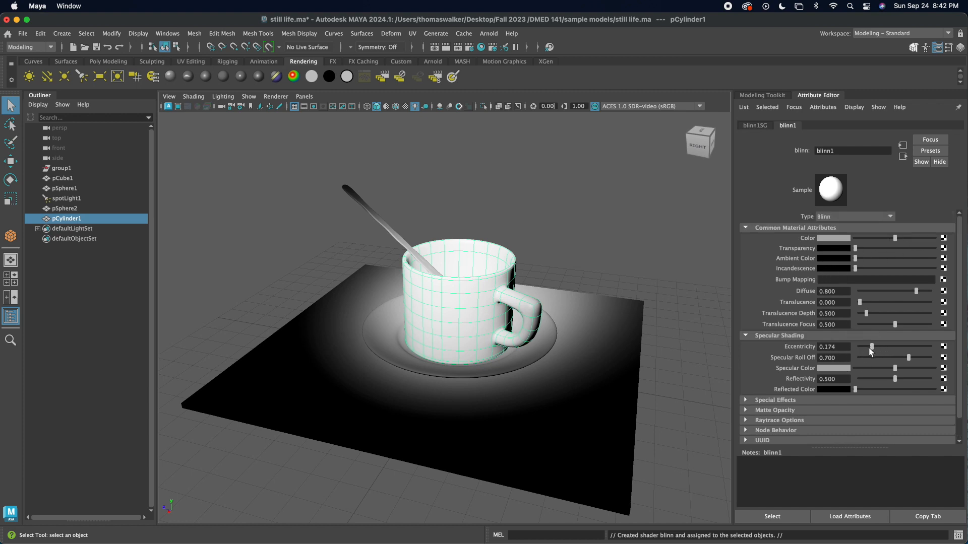
left_click_drag(883, 348, 873, 349)
left_click(491, 306)
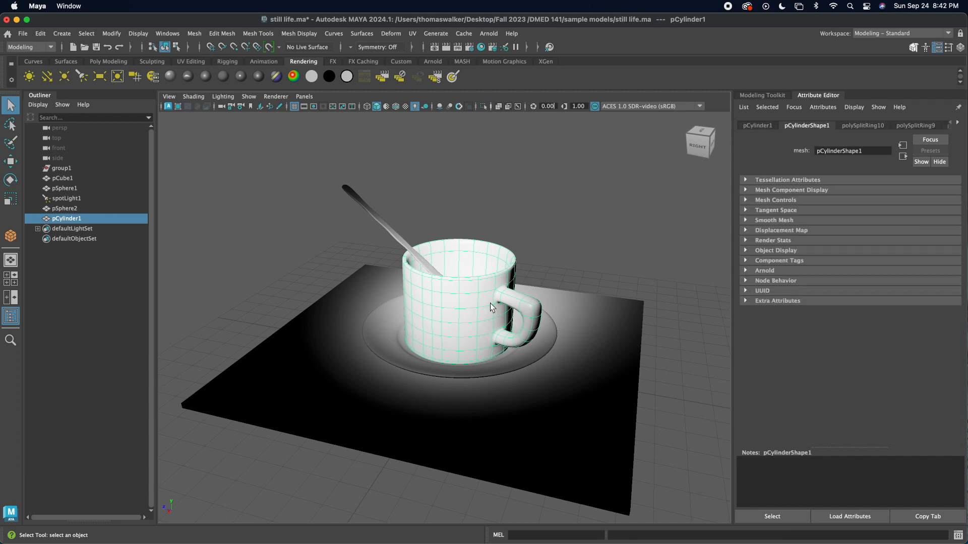
Step: Undo the Blinn material assignment on the cup
right_click(452, 290)
key("super+z")
key("super+z")
key("super+z")
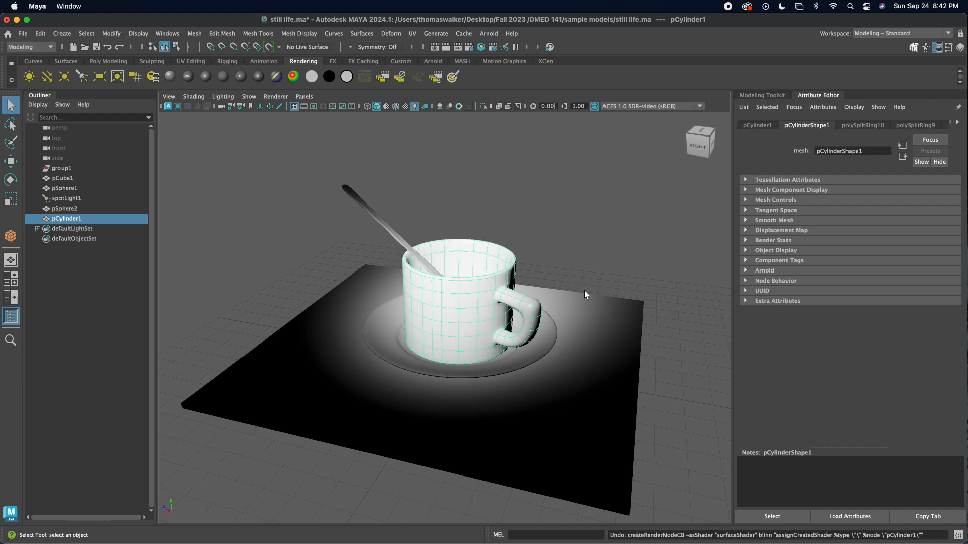
Step: Assign a new Anisotropic material to the cup and set its color to the dark blue swatch from the color history
left_click(585, 290)
left_click_drag(626, 350, 559, 356, "alt")
left_click_drag(447, 363, 458, 353, "alt")
left_click(486, 328)
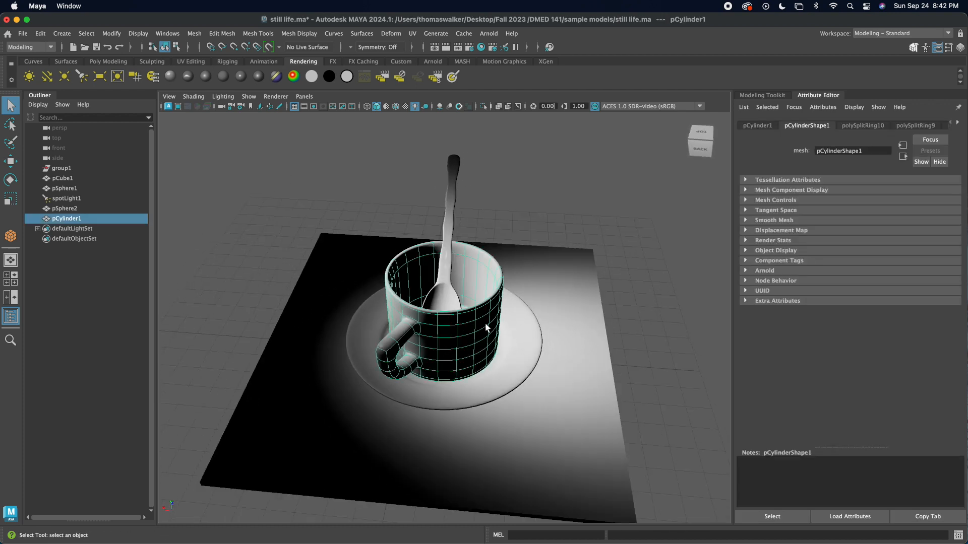
right_click(483, 326)
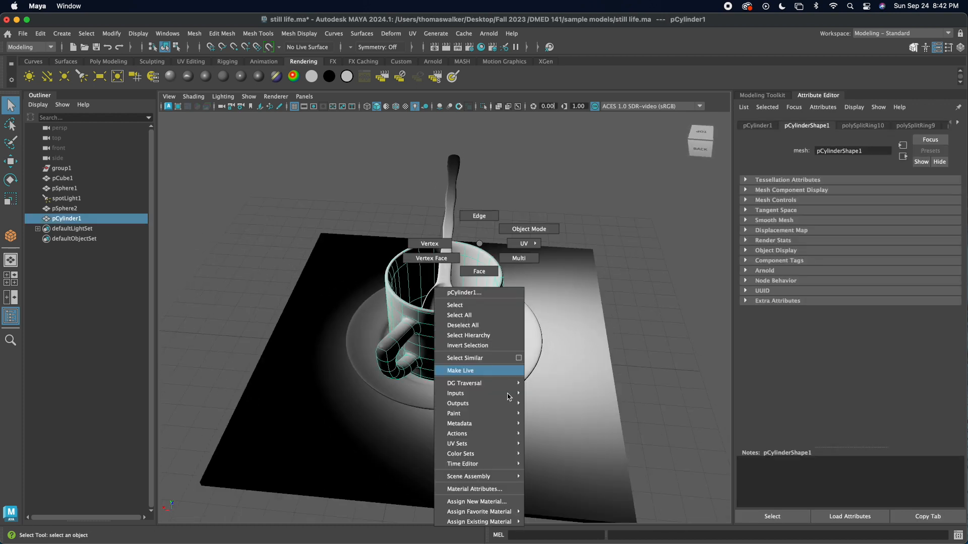
left_click(498, 504)
right_click_drag(442, 347, 443, 503)
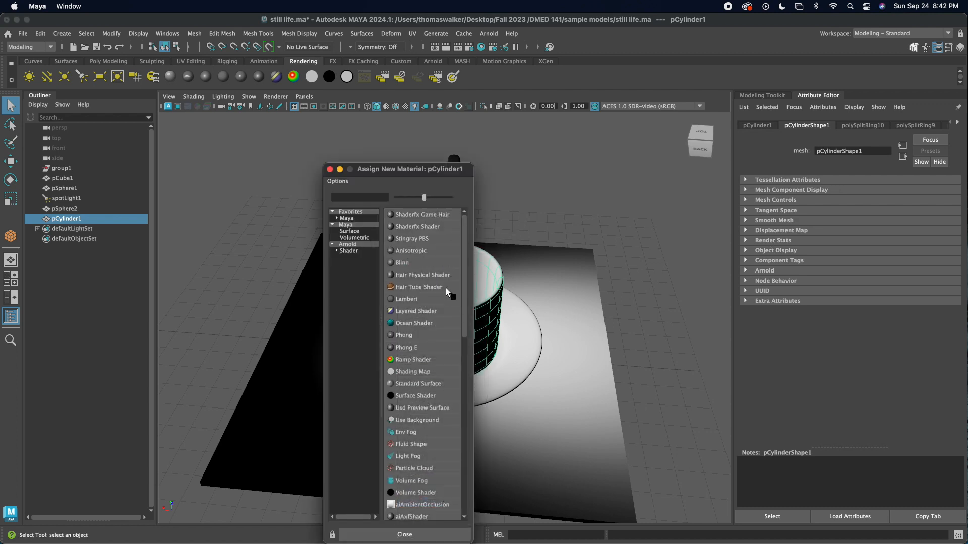
left_click(410, 251)
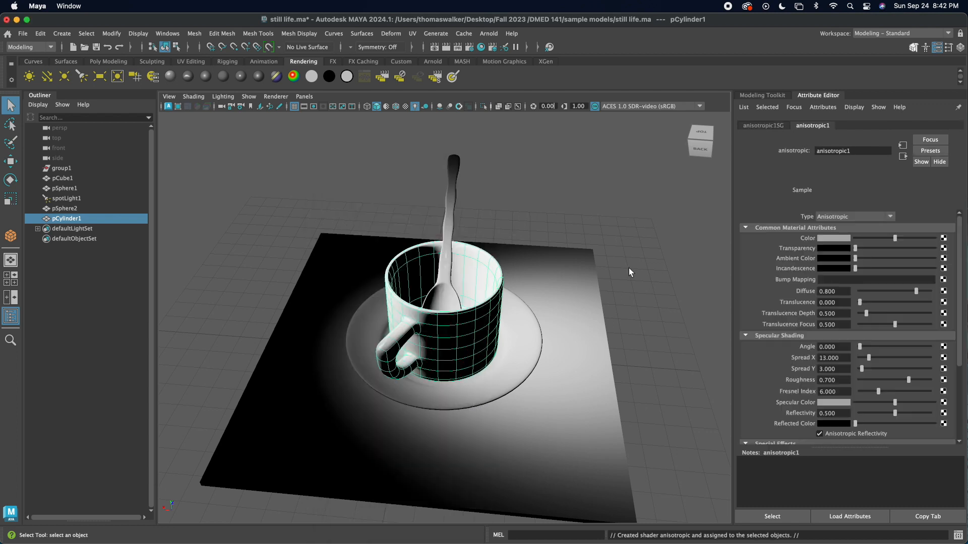
left_click(832, 244)
left_click(784, 233)
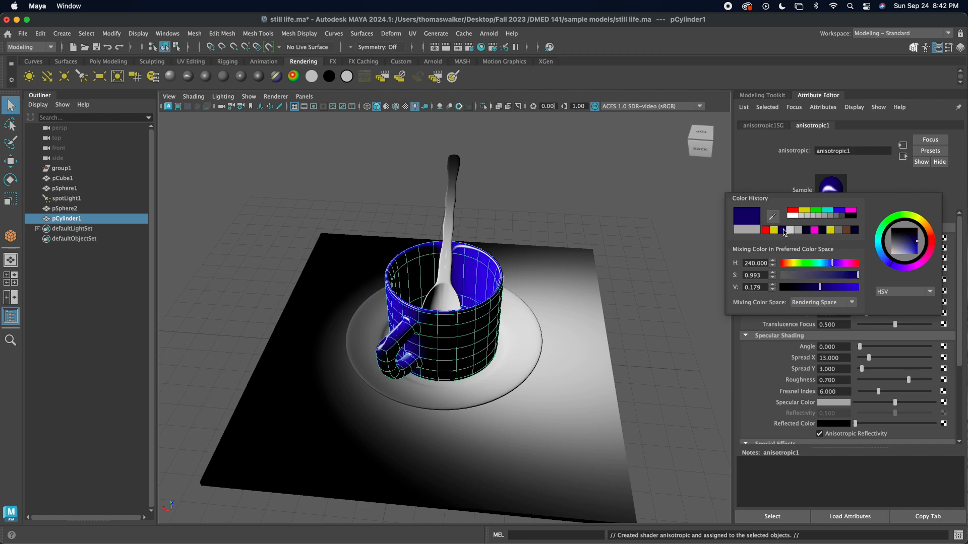
Step: Assign a new Blinn material to the saucer
left_click_drag(444, 309, 402, 310, "alt")
left_click(506, 355)
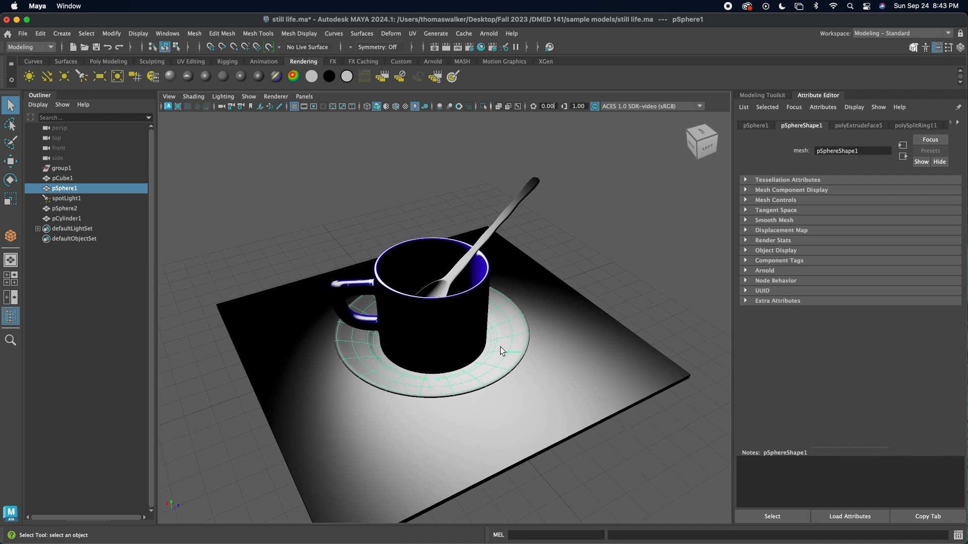
mouse_move(394, 368)
left_mouse_down("alt")
mouse_move(367, 371)
mouse_move(389, 372)
left_mouse_up("alt")
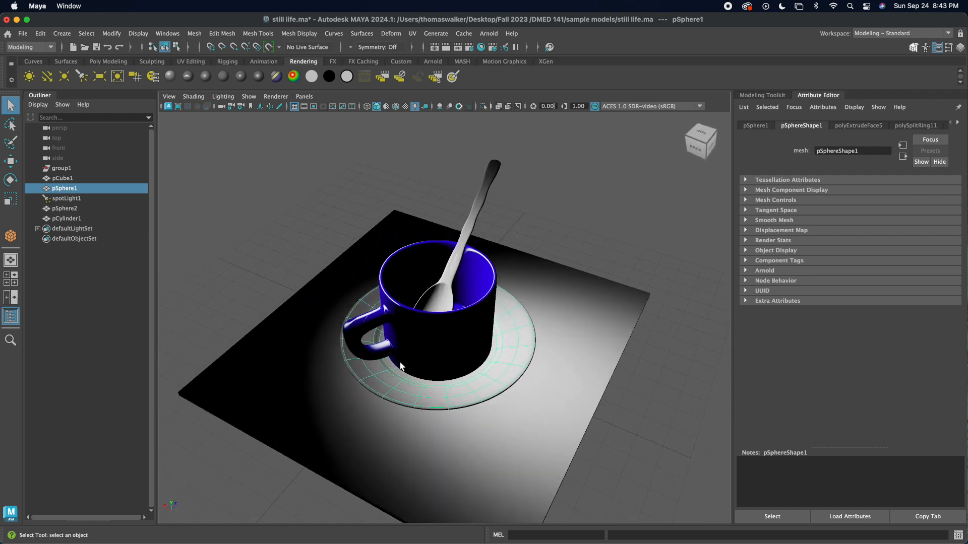
key("alt")
left_click_drag(341, 380, 387, 382, "alt")
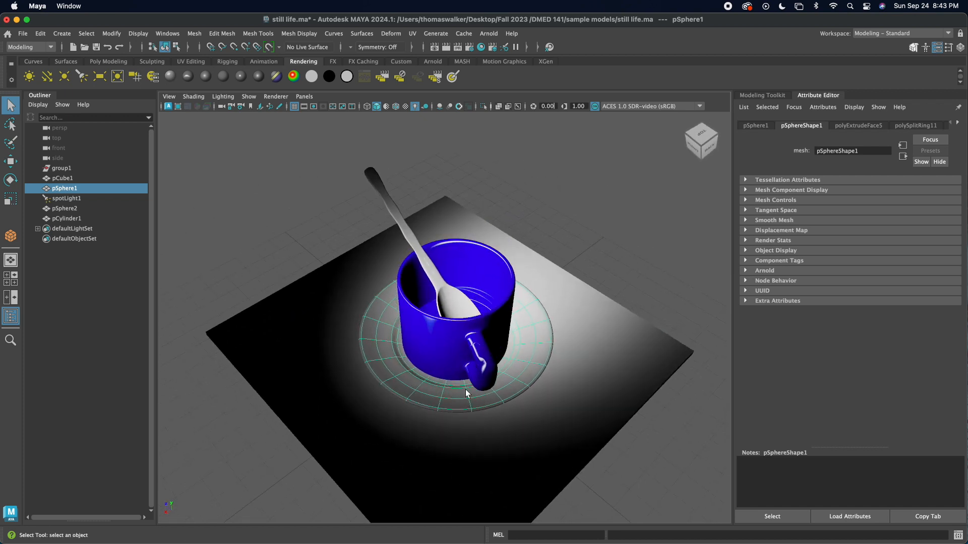
right_click(439, 243)
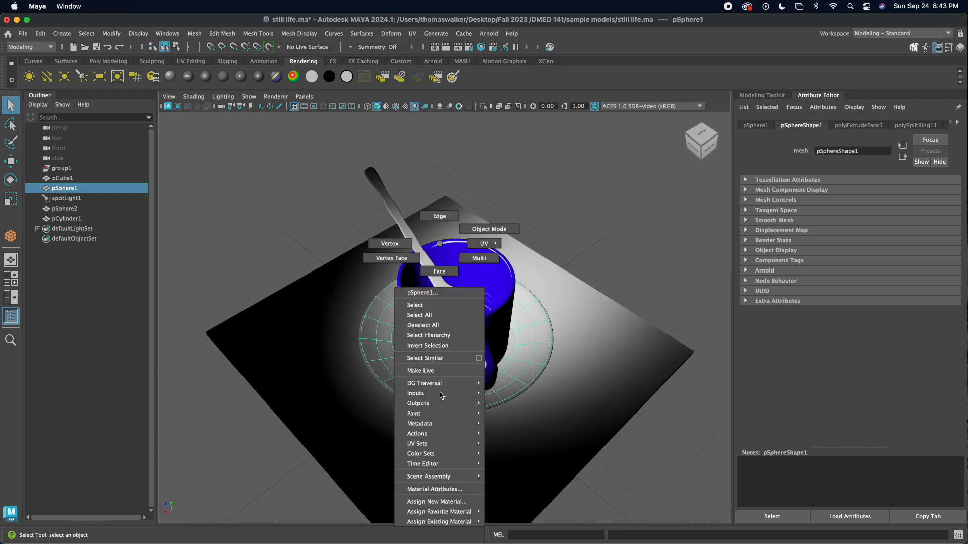
left_click(436, 502)
left_click(404, 268)
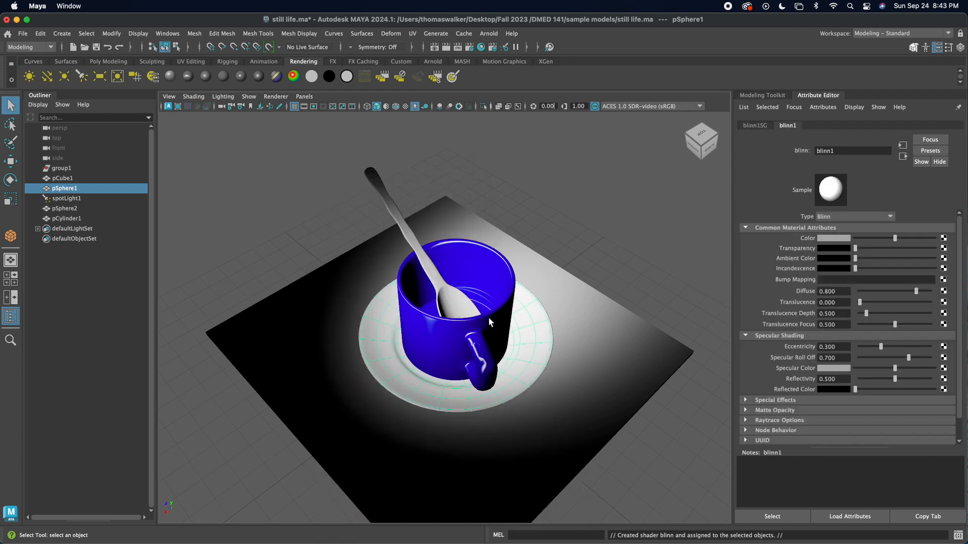
Step: Select the complete ring of faces around the middle of the saucer's upper surface in face mode
left_click_drag(542, 353, 489, 366, "alt")
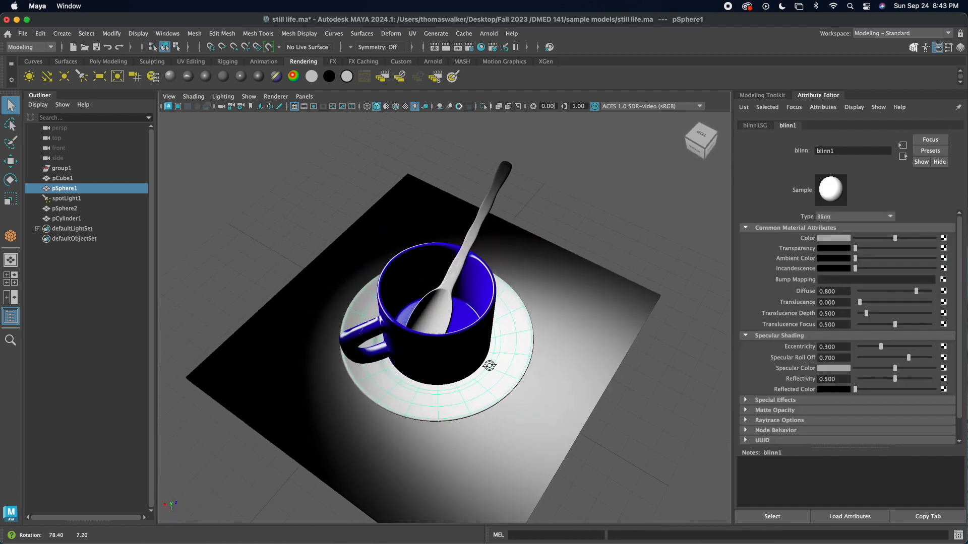
right_click(511, 243)
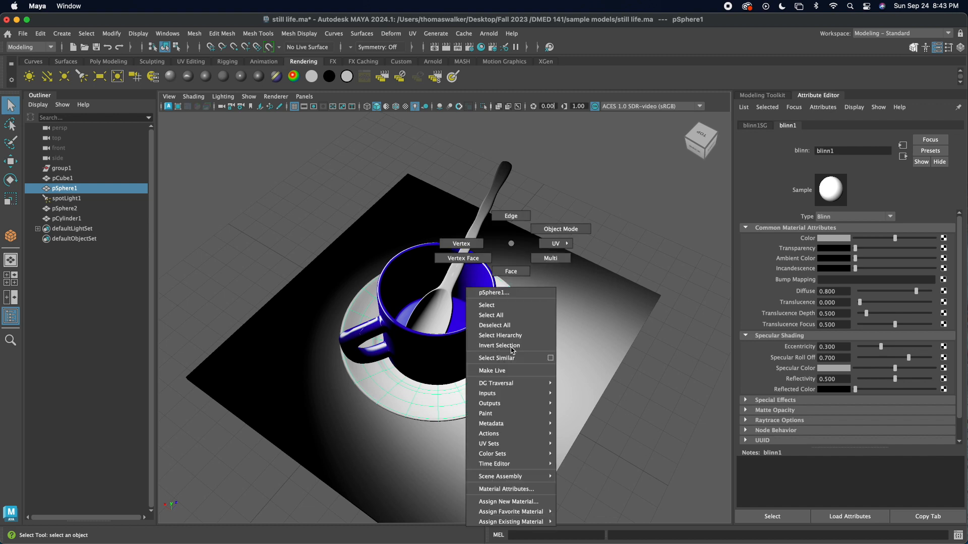
left_click(525, 273)
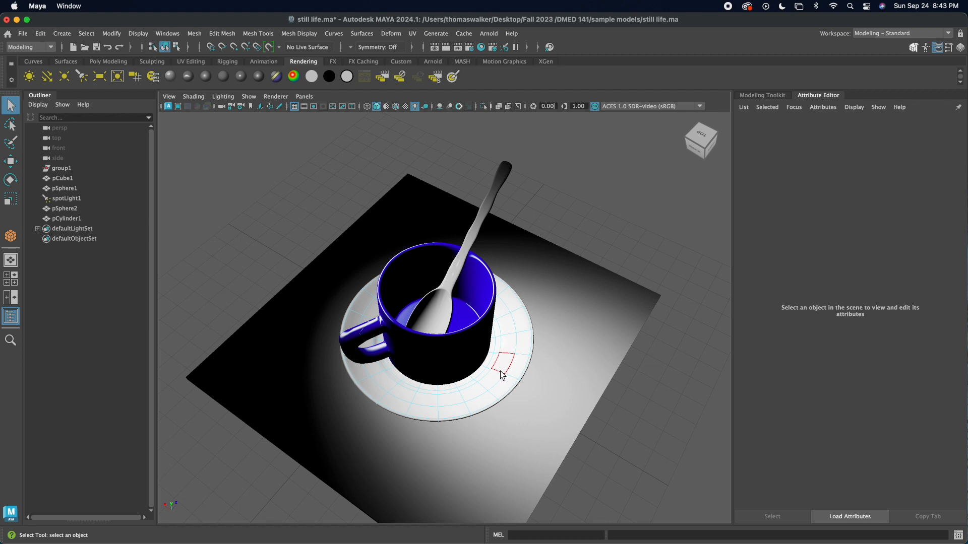
left_click(473, 393)
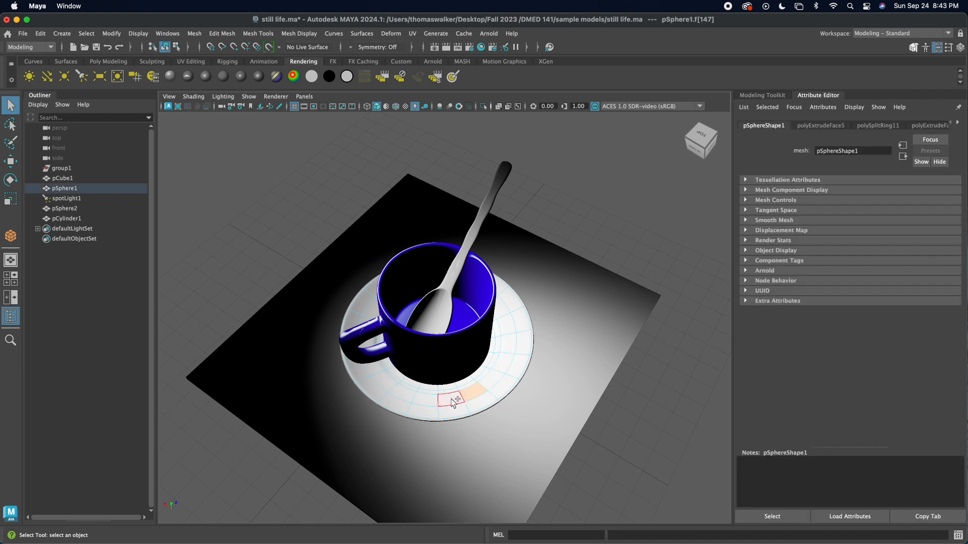
double_click(453, 400, "shift")
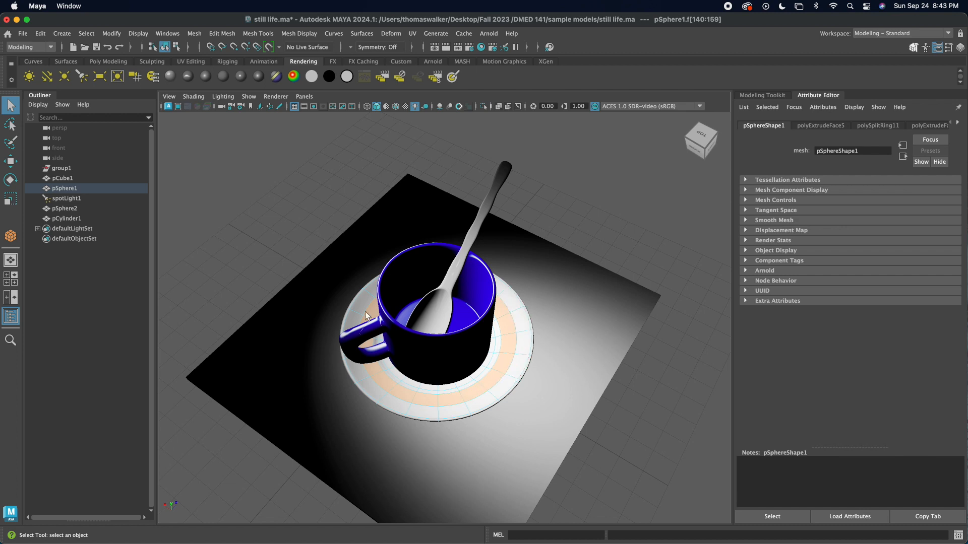
Step: Assign a new Blinn material to the selected saucer face ring and set its color to a darkened magenta with hue about 317.8
right_click_drag(457, 398, 464, 505)
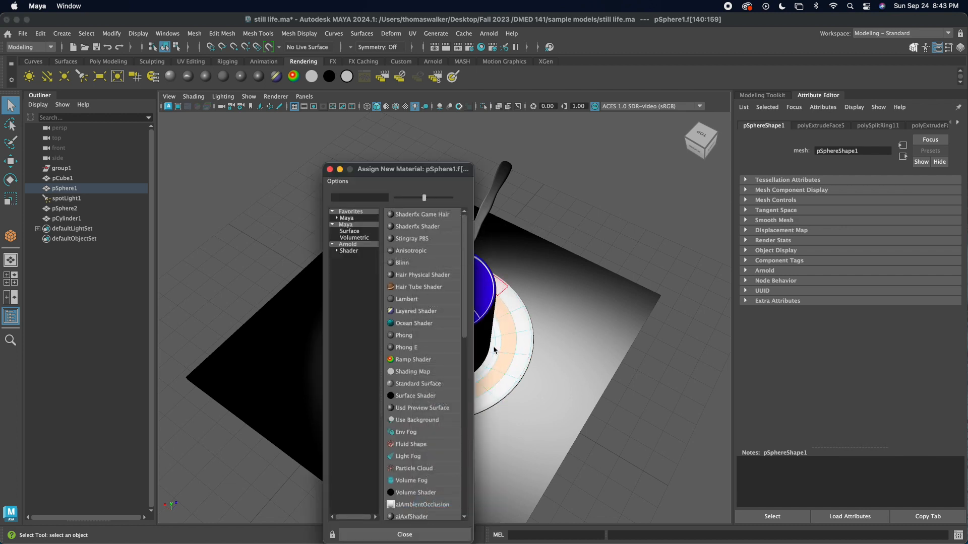
left_click(405, 263)
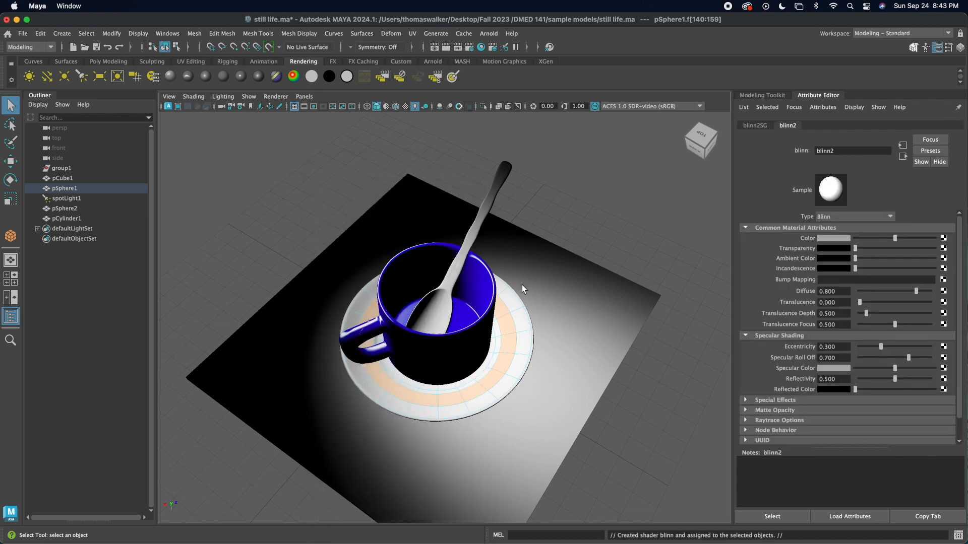
left_click(825, 240)
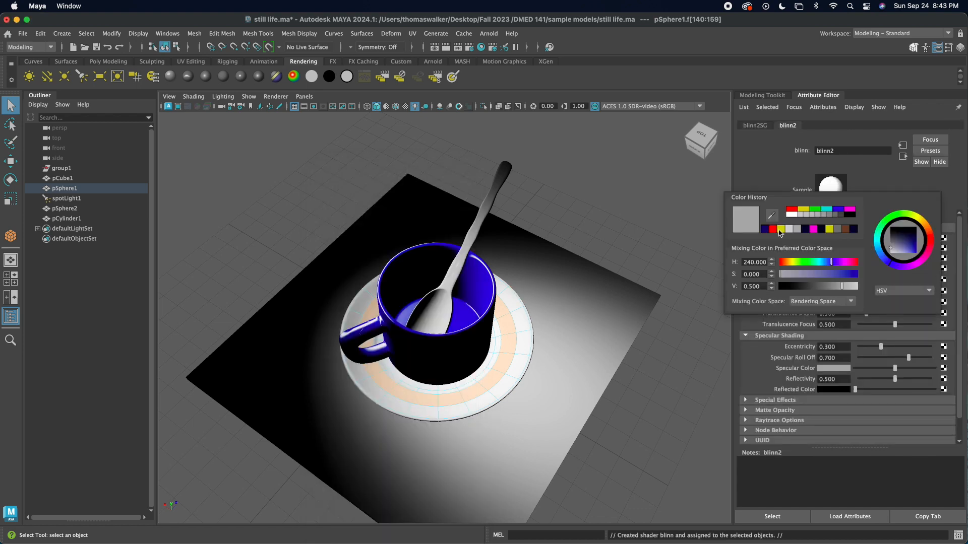
left_click(793, 210)
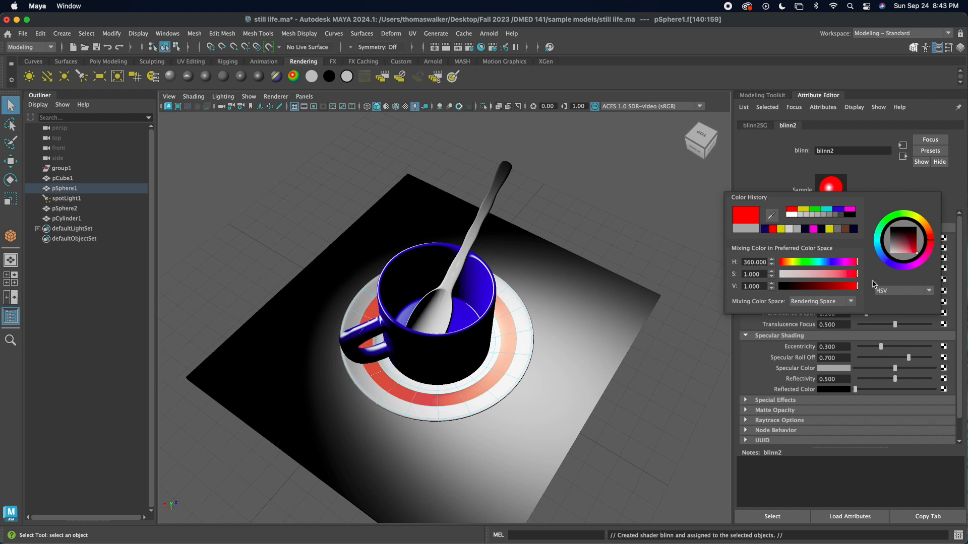
left_click_drag(857, 263, 831, 290)
Step: Select the complete ring of faces along the saucer's outer rim
mouse_move(469, 376)
left_mouse_down("alt")
mouse_move(488, 361)
mouse_move(467, 367)
left_mouse_up("alt")
left_click_drag(507, 370, 485, 375, "alt")
left_click(521, 391)
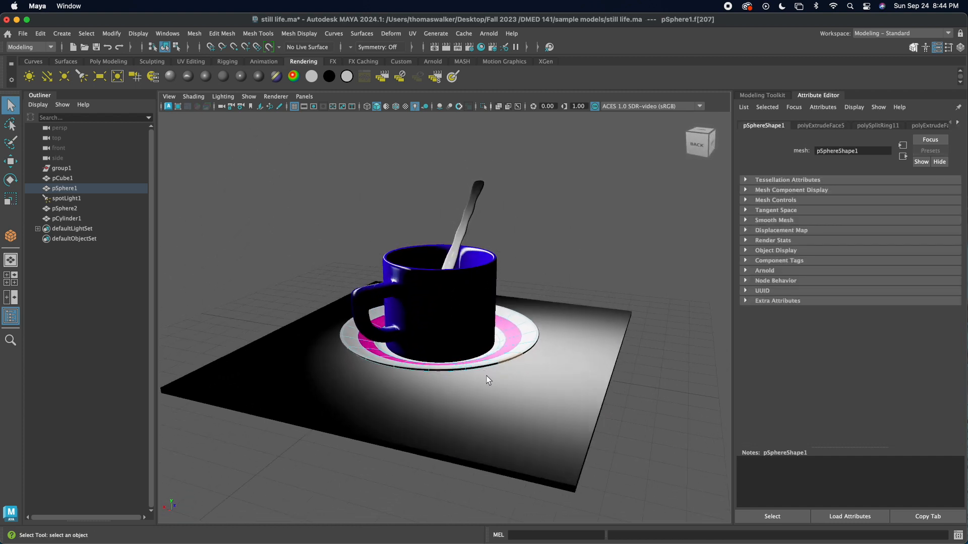
double_click(490, 369)
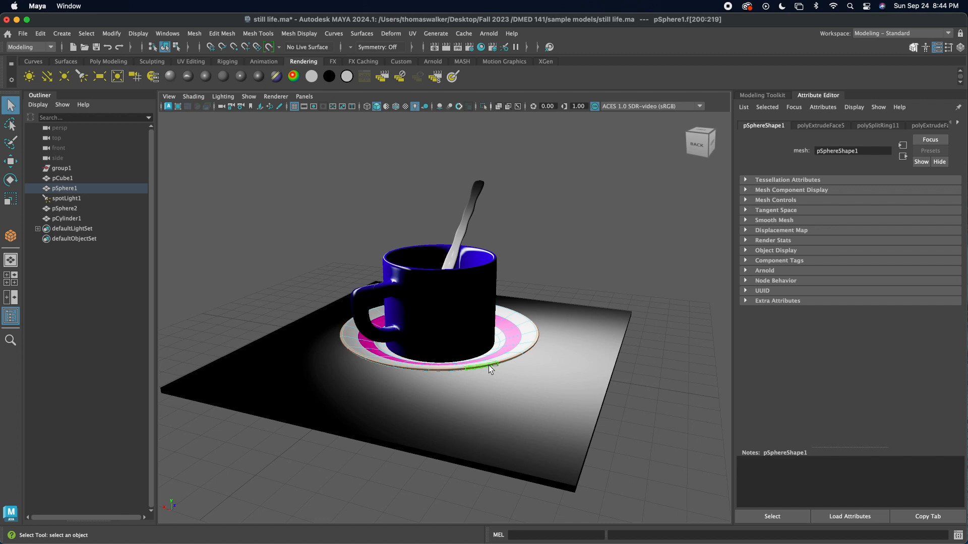
Step: Assign a new Blinn material to the selected faces along the saucer's outer rim
right_click_drag(493, 366, 497, 503)
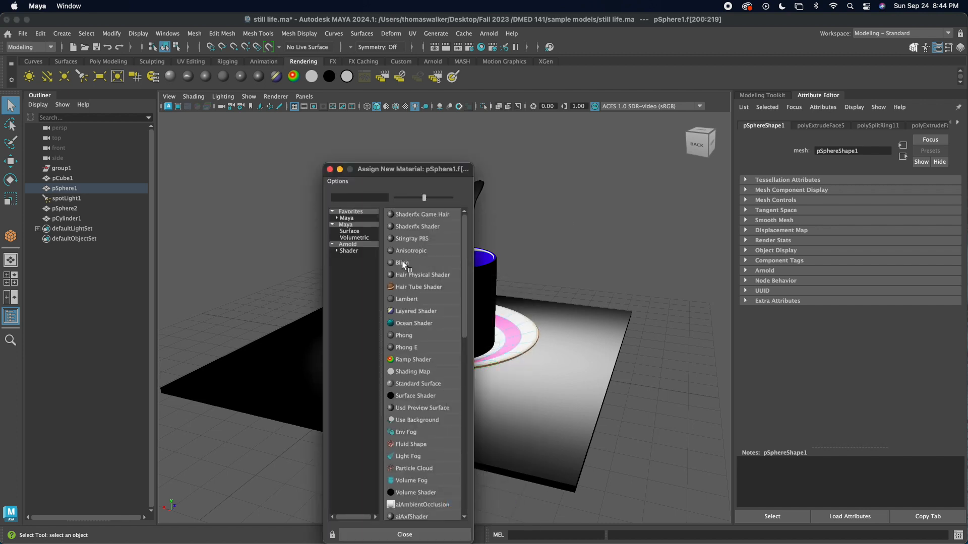
left_click(401, 262)
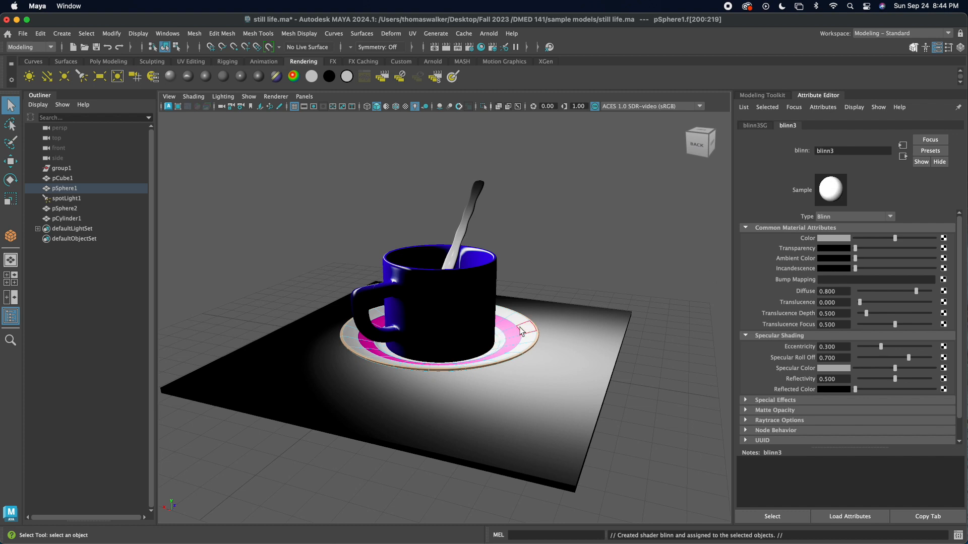
Step: Try to sample a color from the lit scene for the saucer rim's new Blinn material
left_click(827, 238)
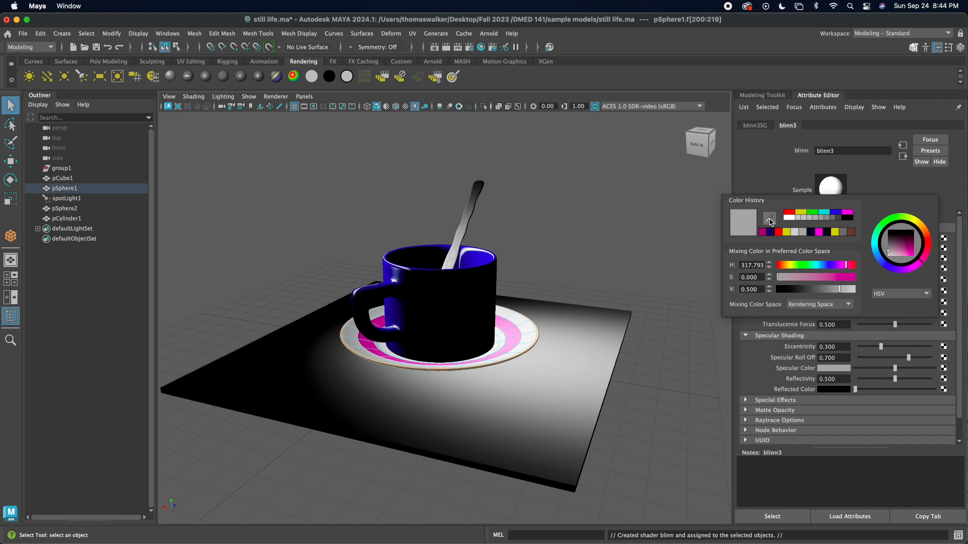
left_click(770, 222)
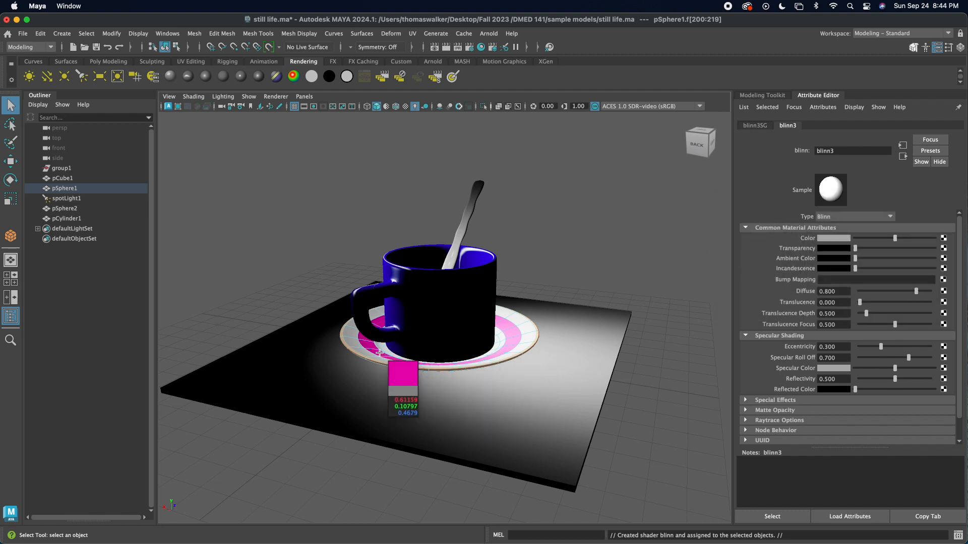
left_click(438, 353)
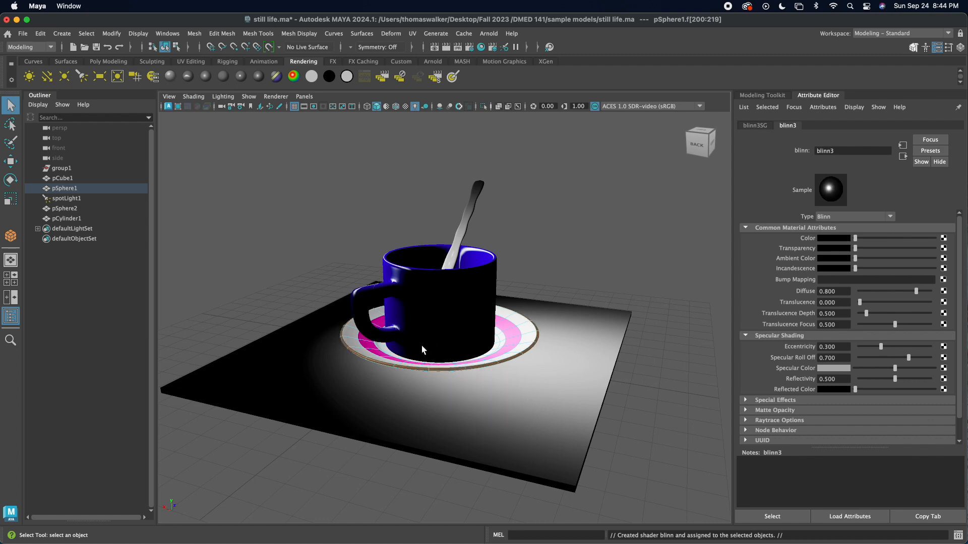
Step: Show the perspective view with default shaded lighting and sample the pink of the saucer's face ring as the rim material's color
mouse_move(528, 293)
left_mouse_down("alt")
mouse_move(515, 318)
mouse_move(518, 307)
left_mouse_up("alt")
key("space")
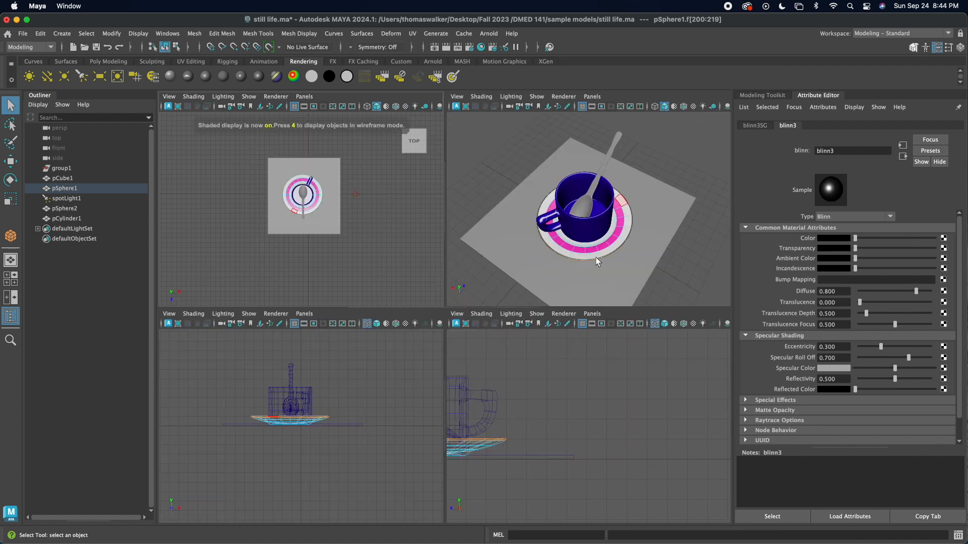
key("5")
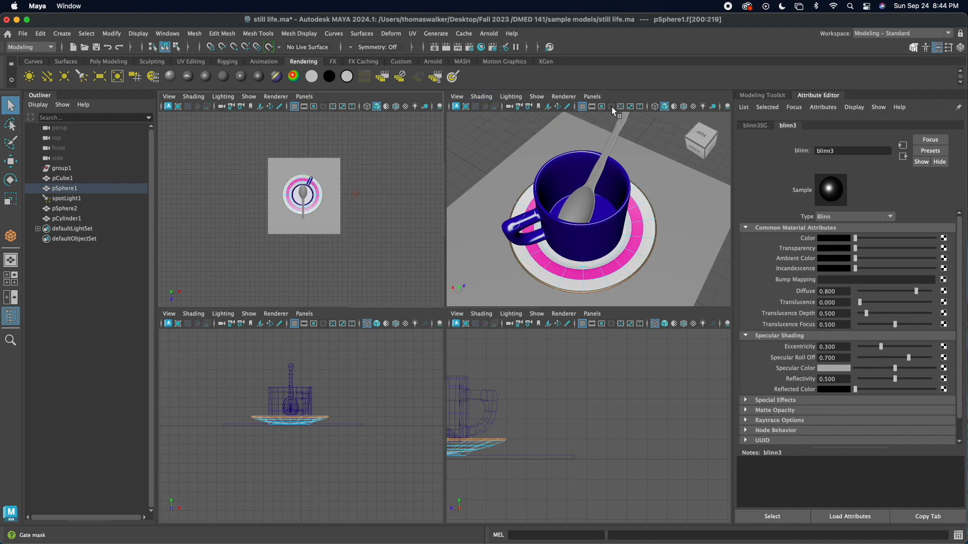
left_click(592, 96)
key("space")
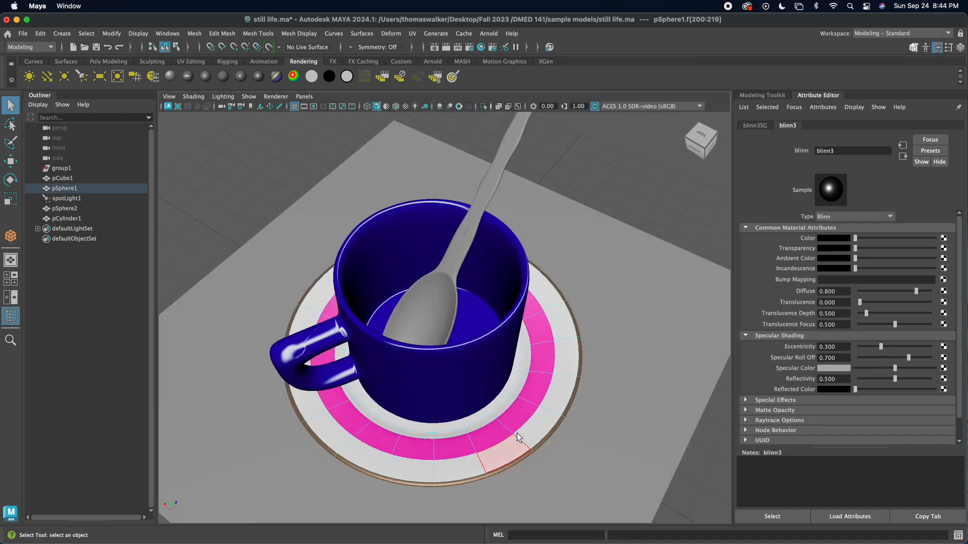
left_click(842, 238)
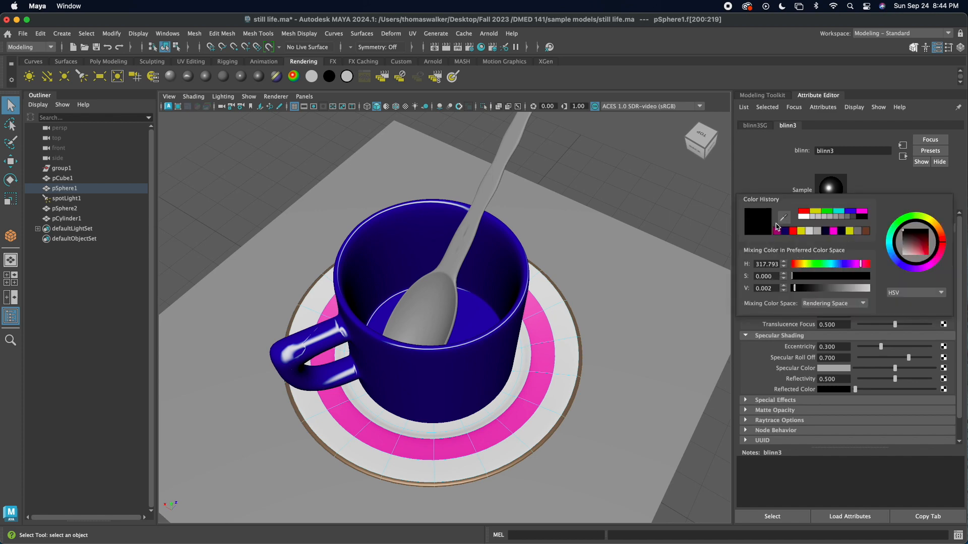
left_click(779, 214)
left_click(481, 437)
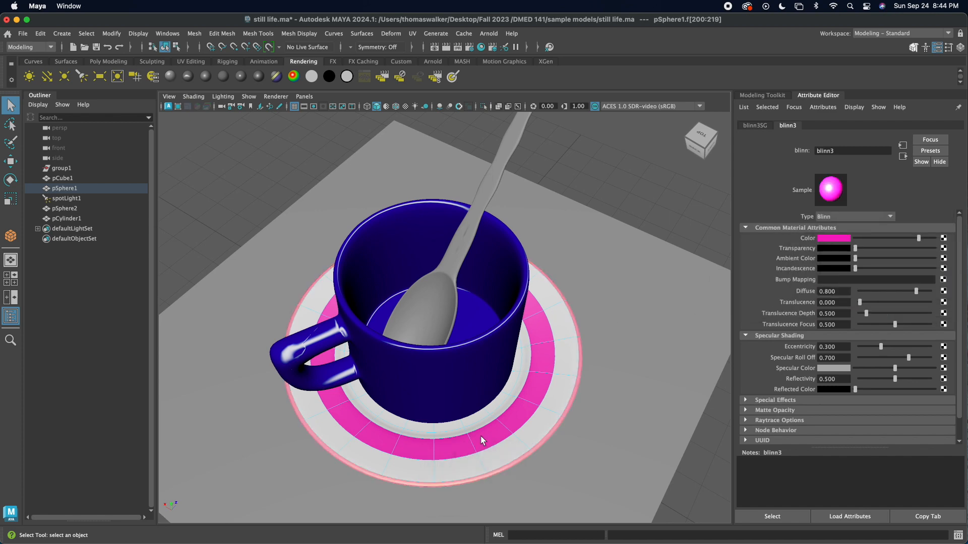
Step: Display the scene with all its lights and check the colored saucer rim from several sides
left_click_drag(449, 468, 418, 418, "alt")
key("7")
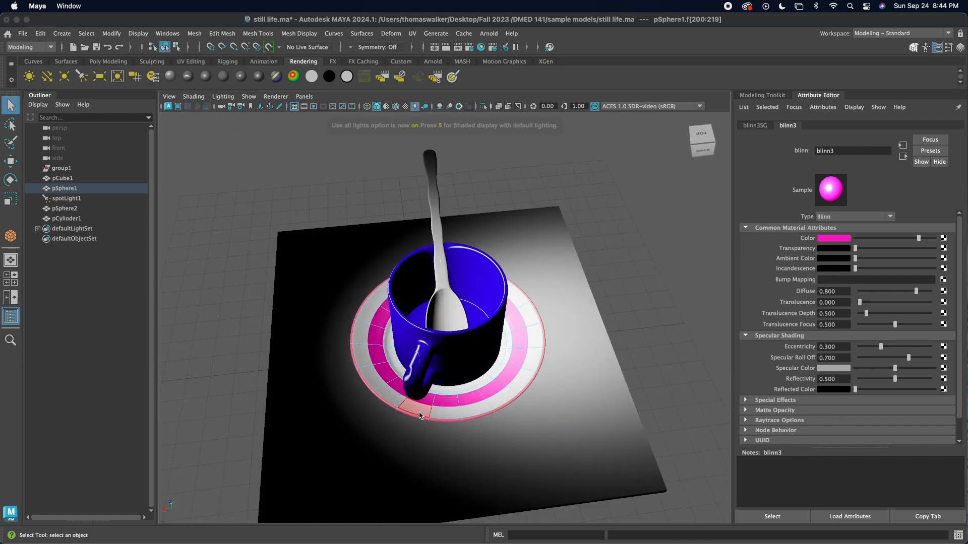
left_click_drag(506, 386, 425, 341, "alt")
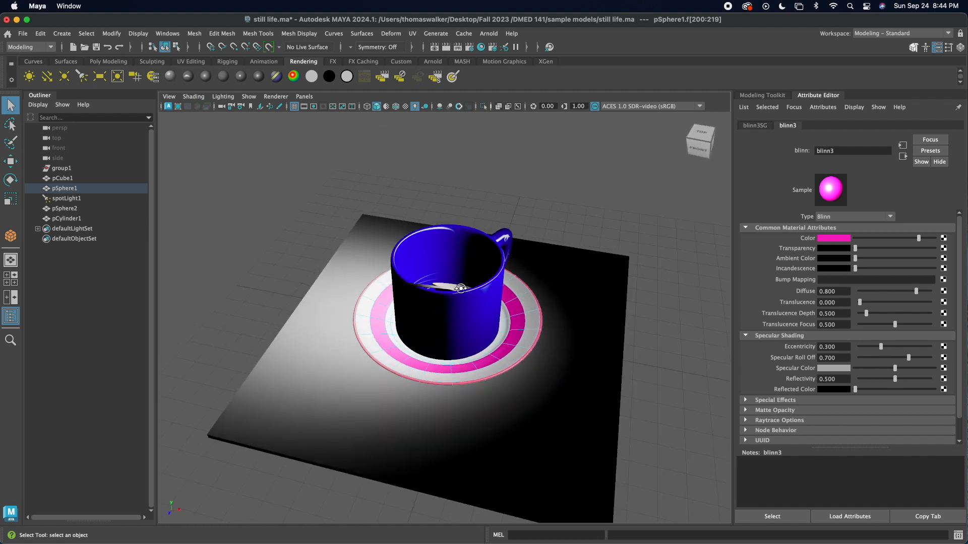
left_click_drag(455, 286, 387, 278, "alt")
Step: Assign a new Phong material to the spoon
left_click(389, 275)
left_click(389, 275)
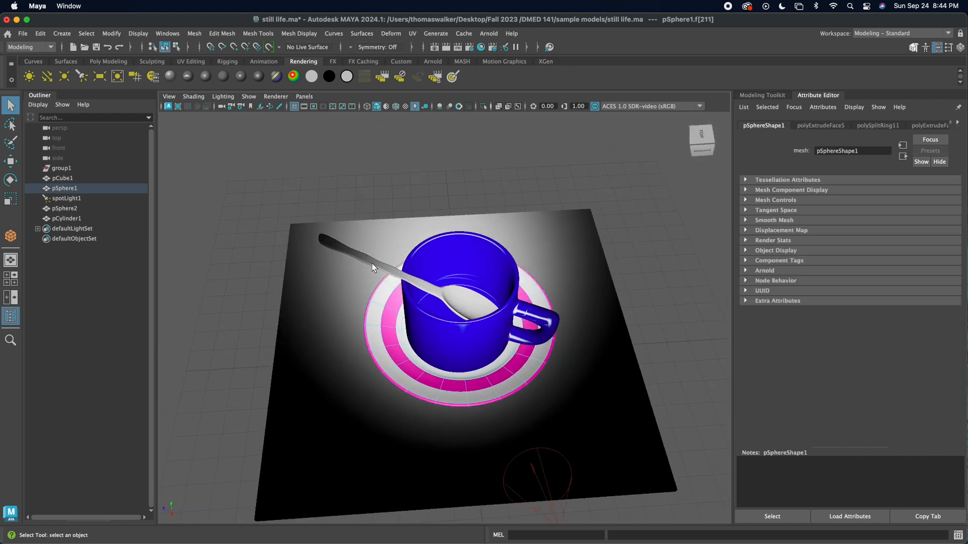
left_click(359, 264)
right_click(370, 243)
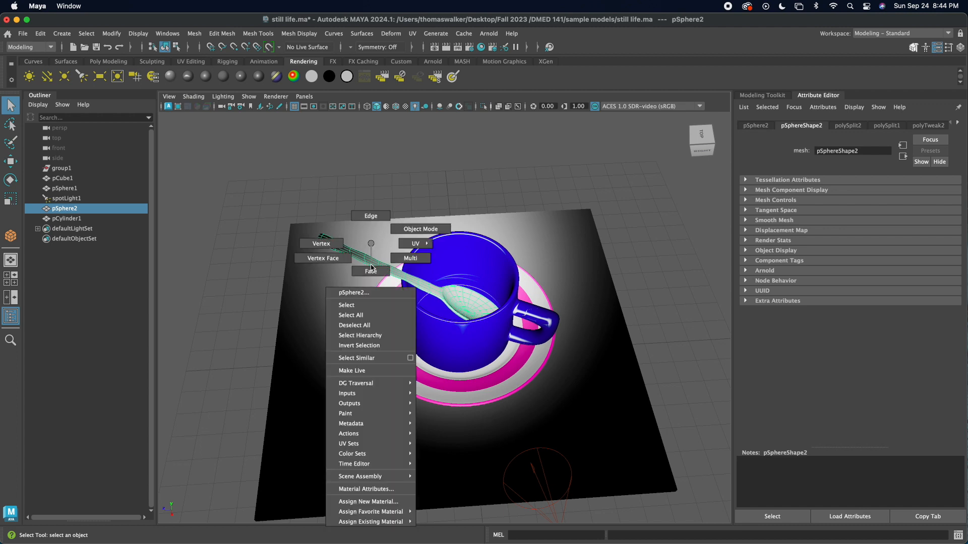
left_click(371, 502)
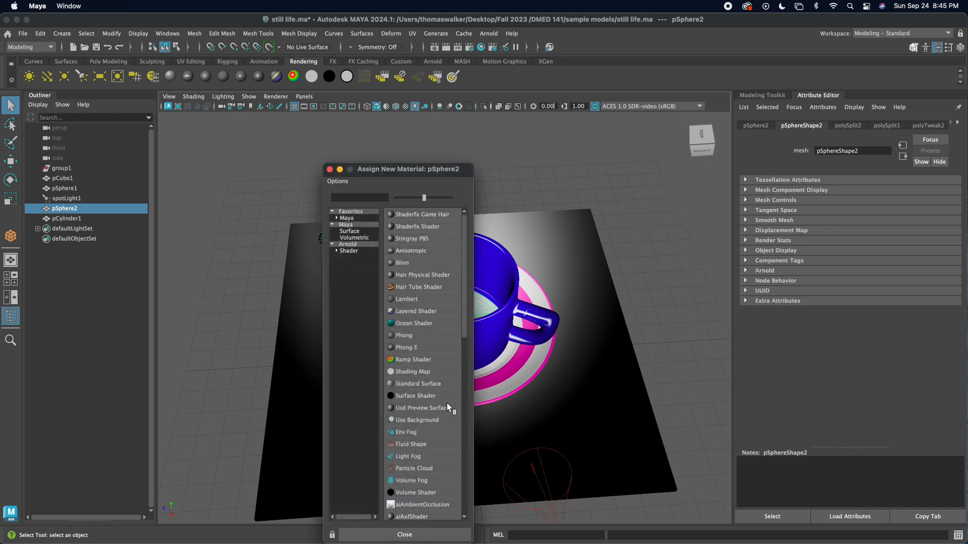
left_click(403, 335)
Step: Set the spoon's Phong material color to the dark brown swatch from the color history
left_click_drag(539, 318, 473, 296, "alt")
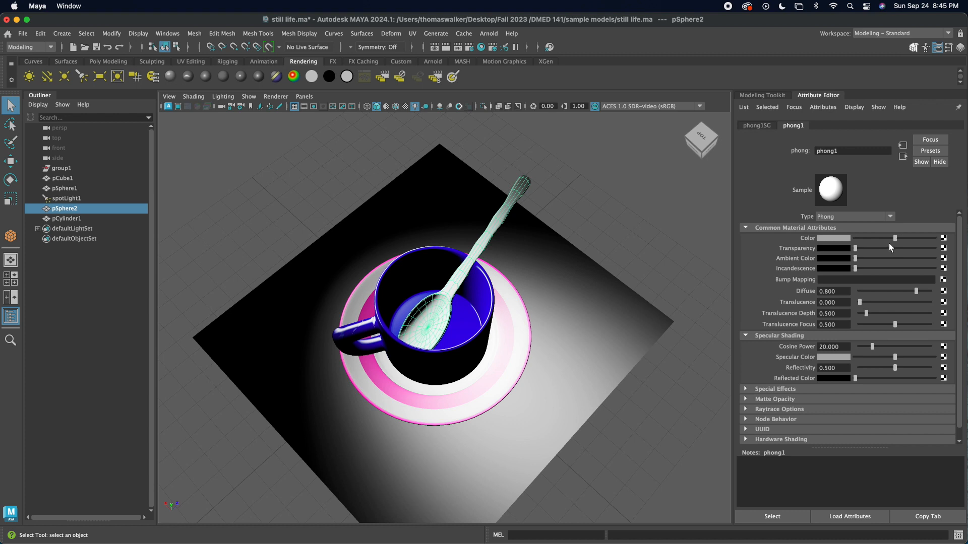
mouse_move(396, 335)
left_mouse_down("alt")
mouse_move(402, 323)
mouse_move(410, 335)
left_mouse_up("alt")
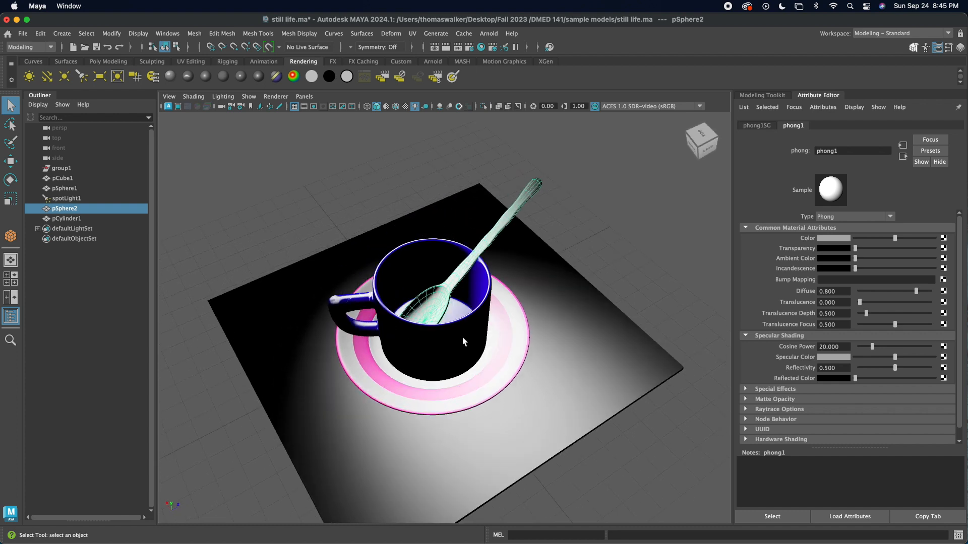
left_click(842, 239)
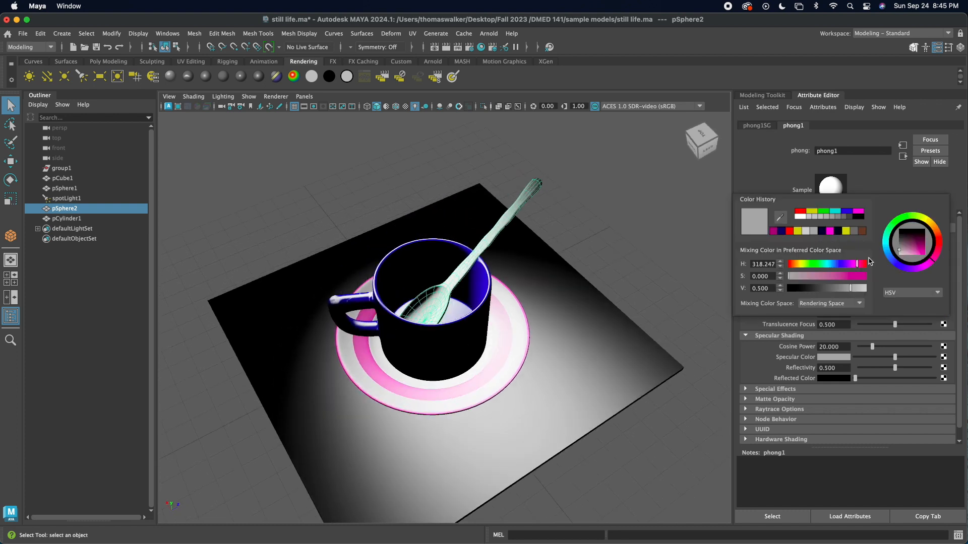
left_click(863, 231)
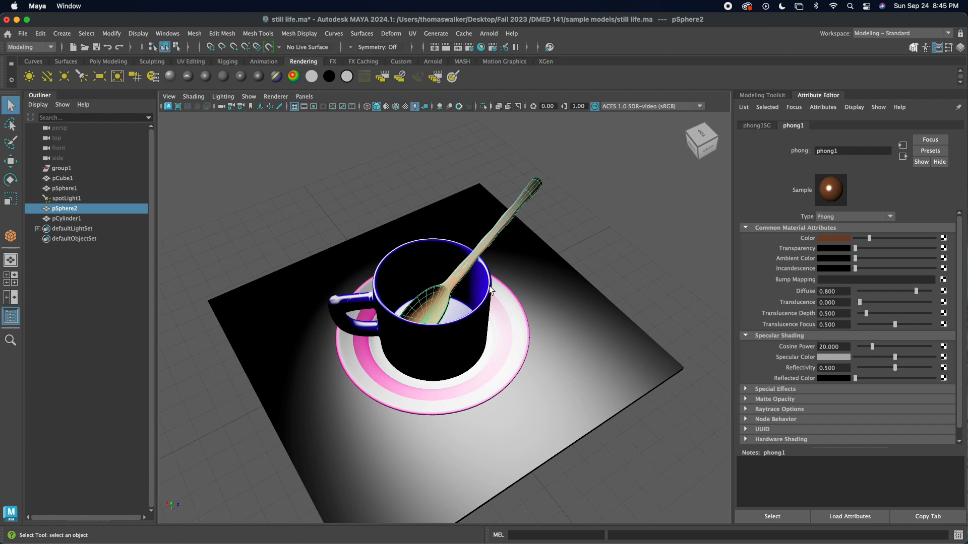
left_click_drag(490, 317, 429, 327, "alt")
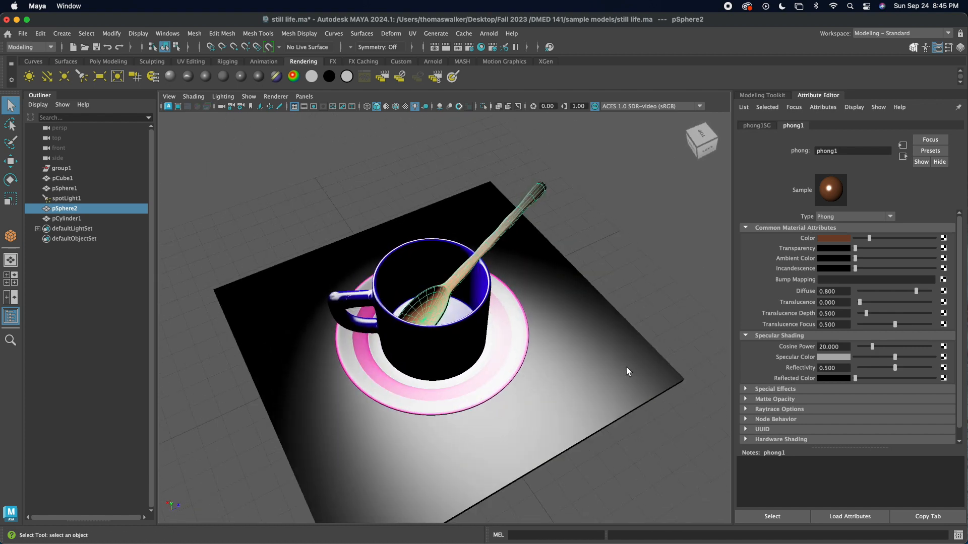
Step: Assign a new Ocean Shader material to the flat square slab under the saucer
left_click(580, 357)
right_click_drag(579, 354, 578, 502)
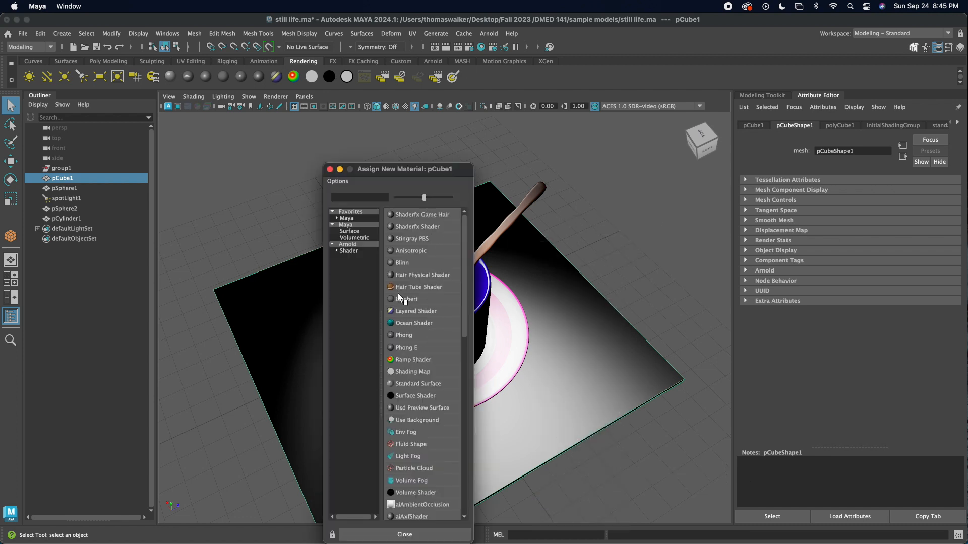
left_click(348, 251)
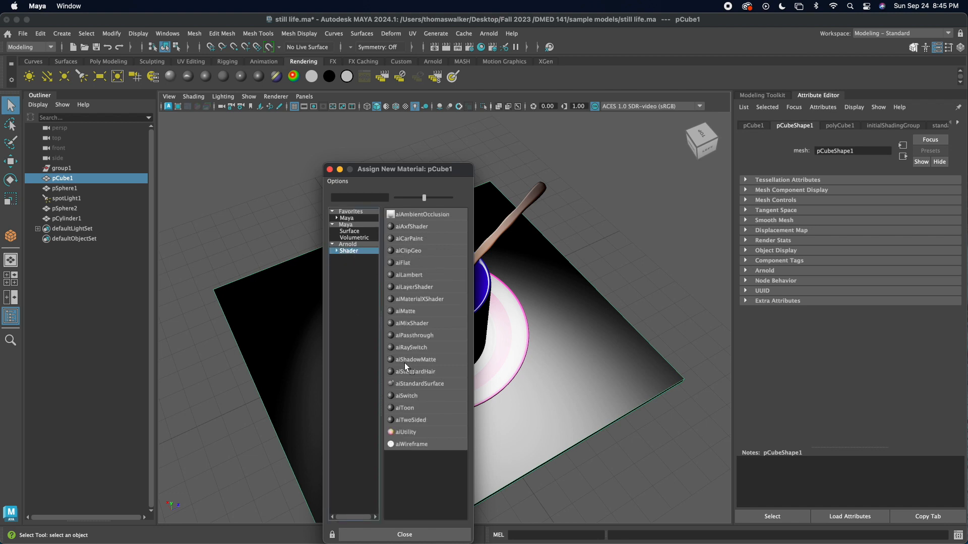
left_click(350, 232)
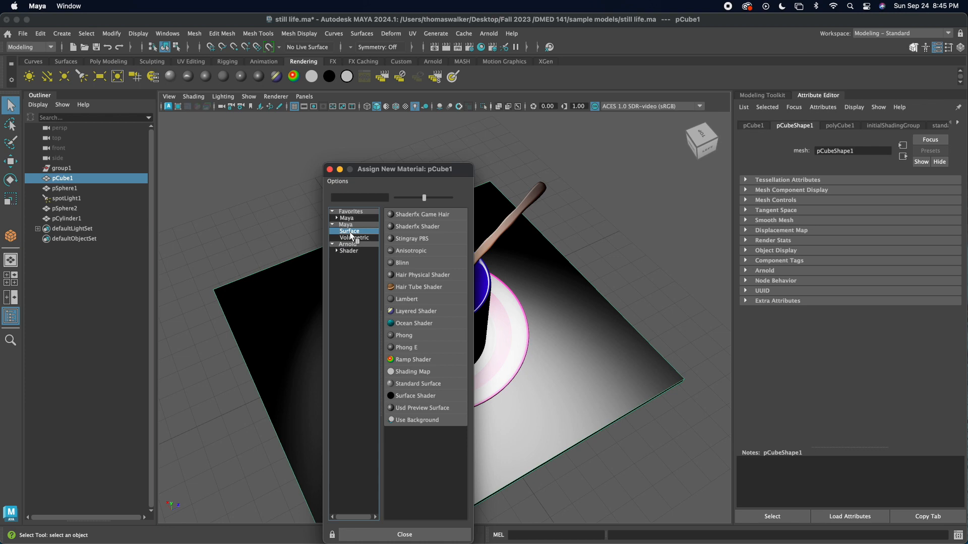
left_click(399, 327)
left_click_drag(467, 391, 358, 424, "alt")
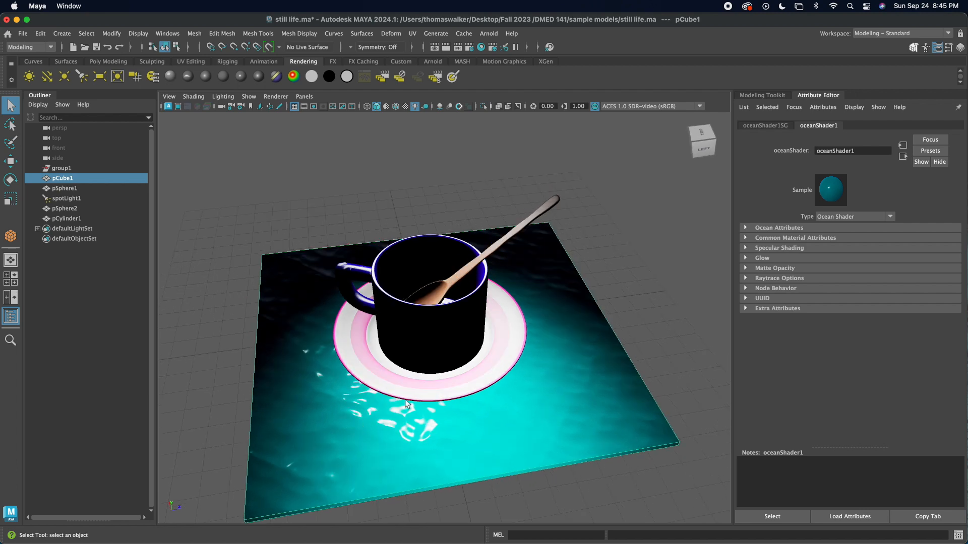
left_click_drag(361, 381, 396, 368, "alt")
left_click_drag(382, 313, 389, 338, "alt")
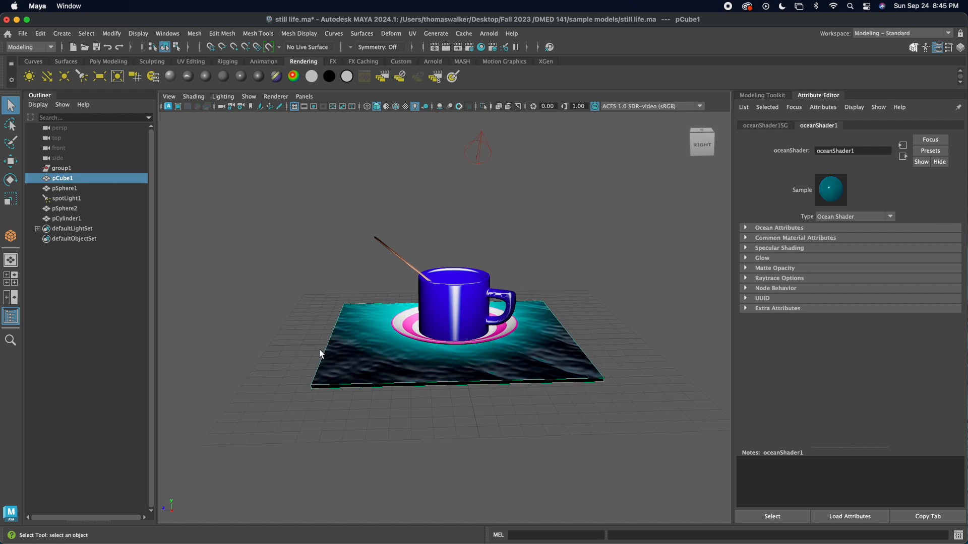
left_click_drag(305, 301, 344, 302, "alt")
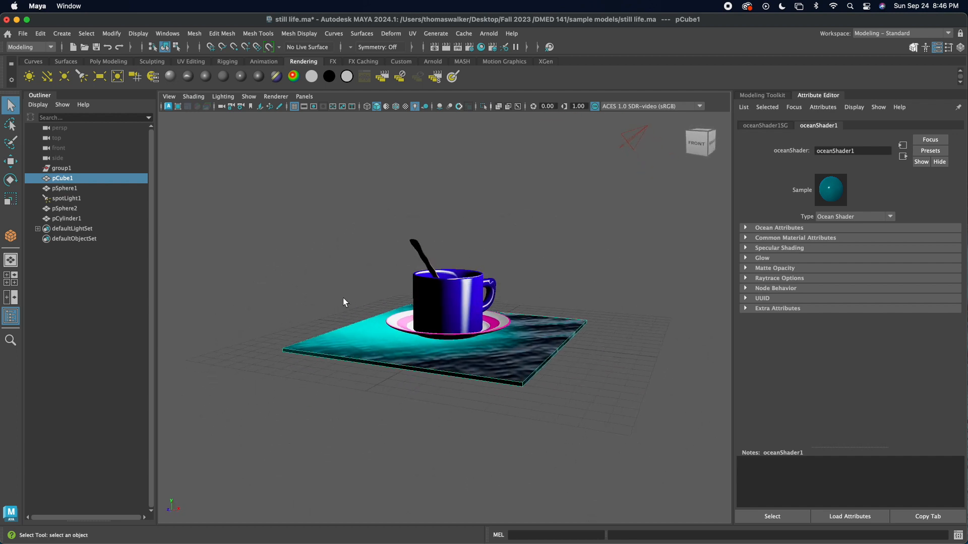